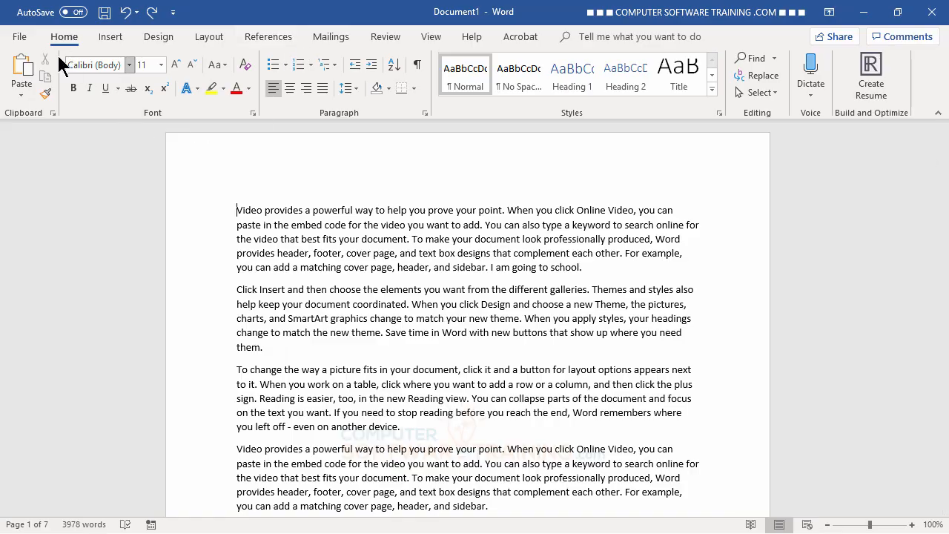
Look over the ribbon's Home, Insert, Design, Layout and Mailings command groups.
click(114, 40)
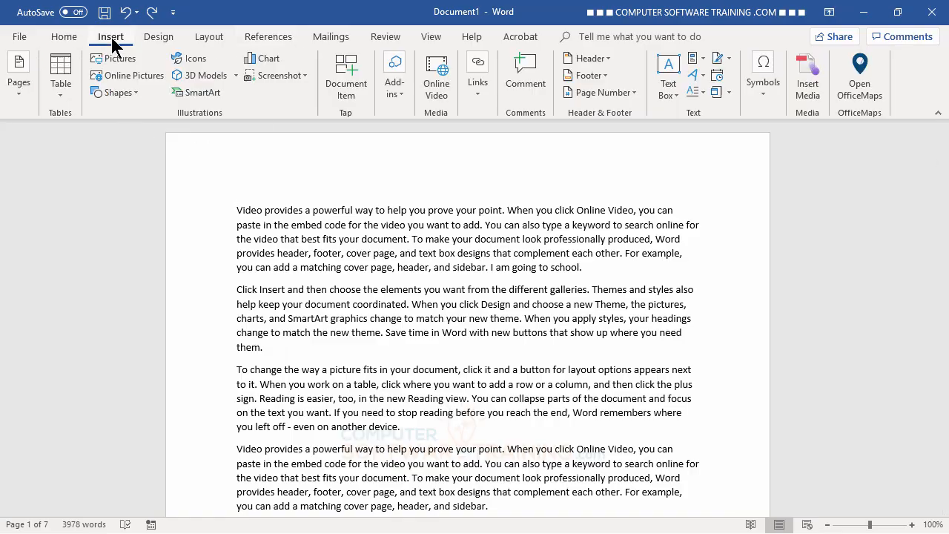
click(161, 40)
click(66, 35)
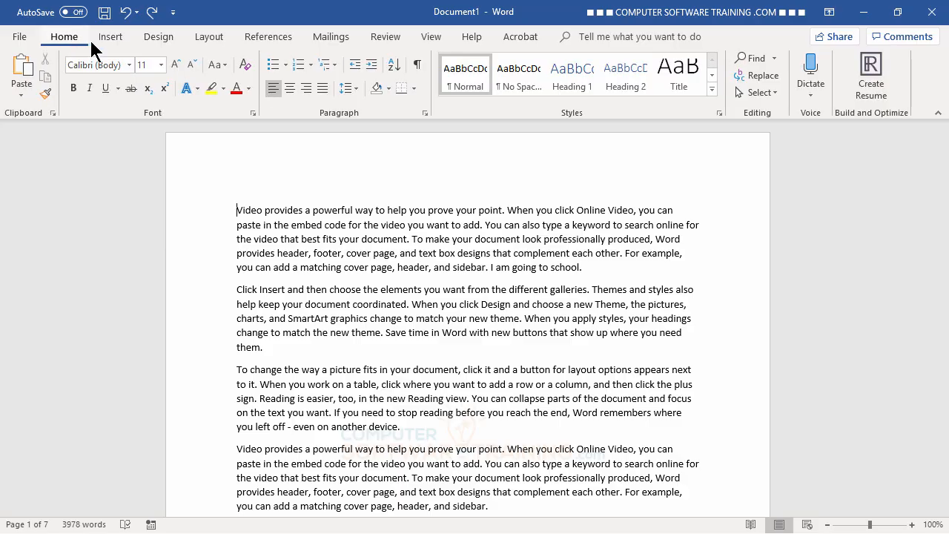
click(112, 39)
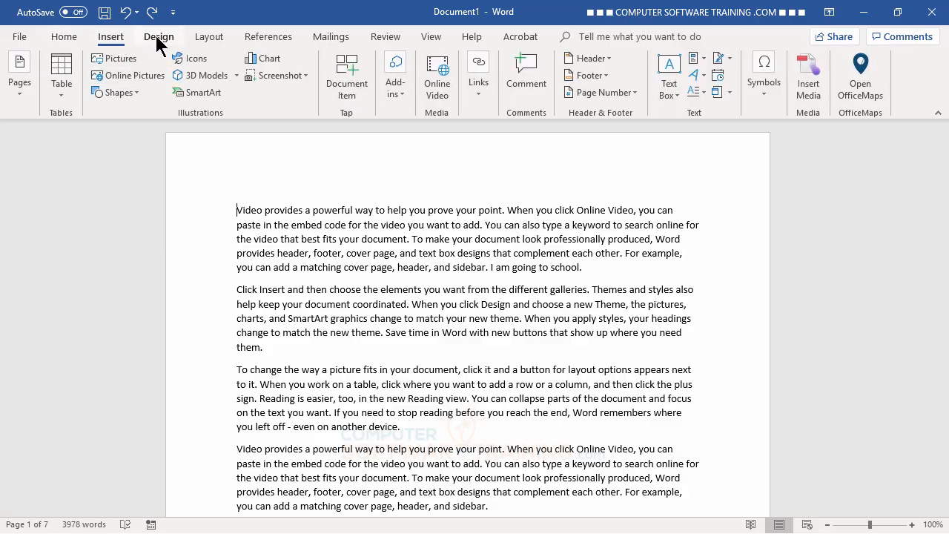
click(158, 40)
click(207, 35)
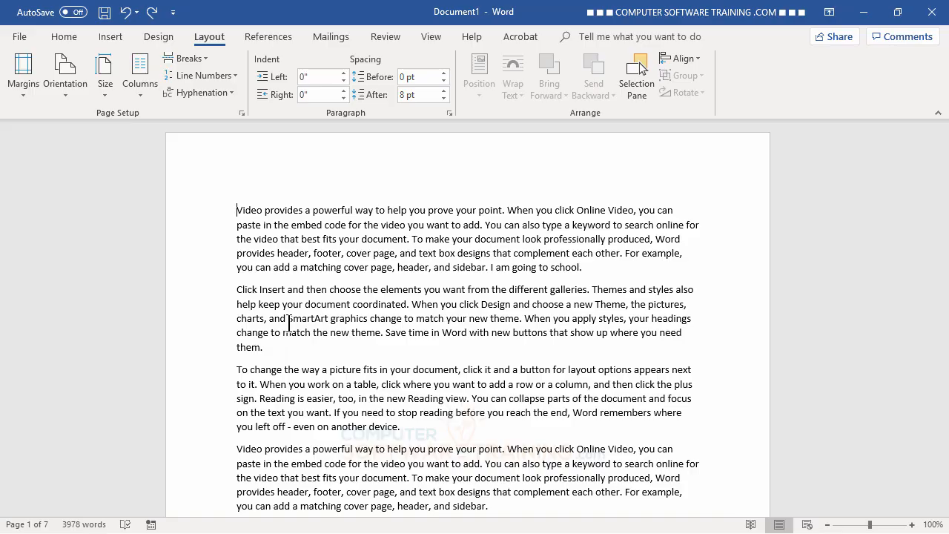
click(331, 35)
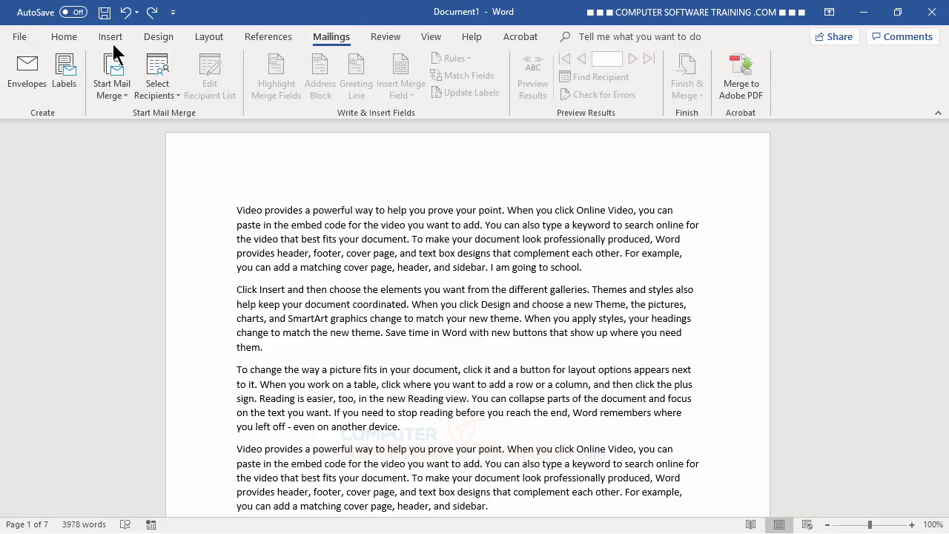
click(64, 36)
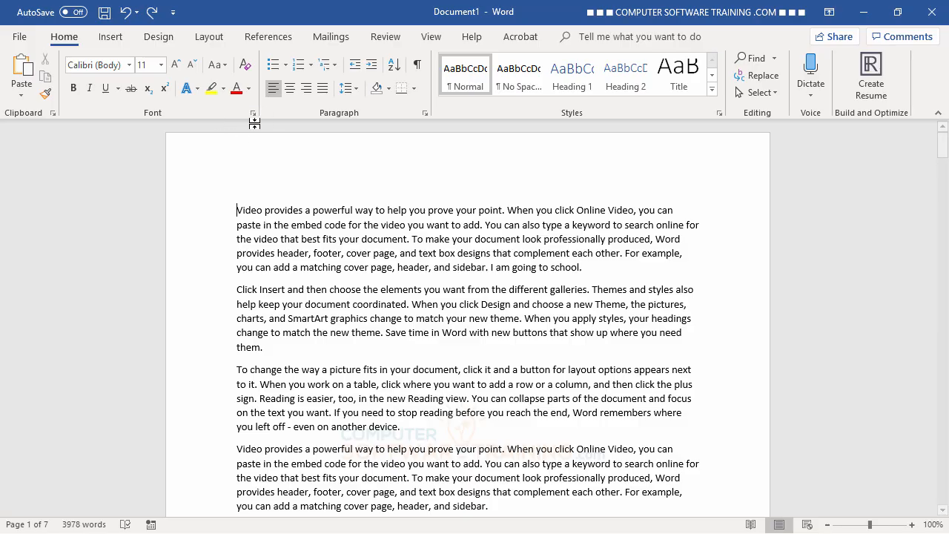
Review the Paragraph dialog's indent and spacing settings and its line and page break options, closing it without applying anything.
click(424, 112)
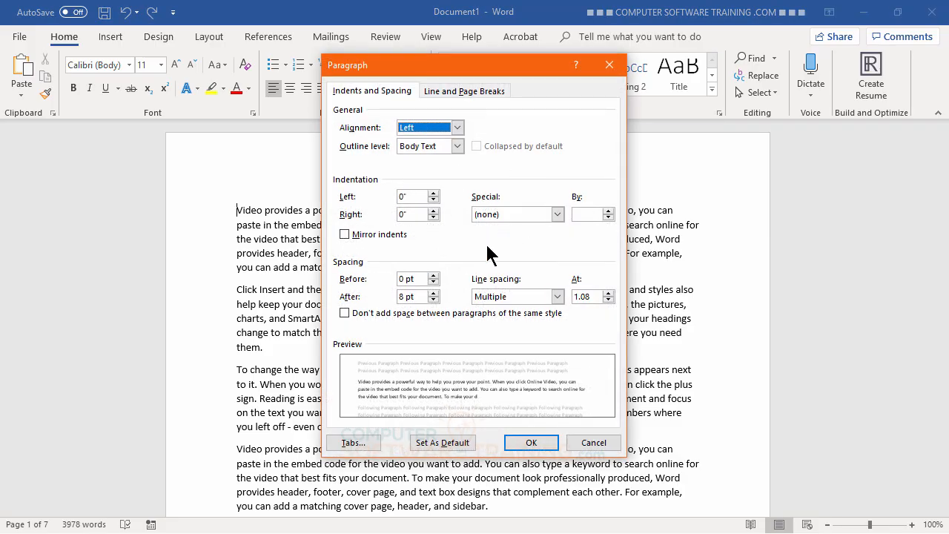
click(478, 91)
click(593, 442)
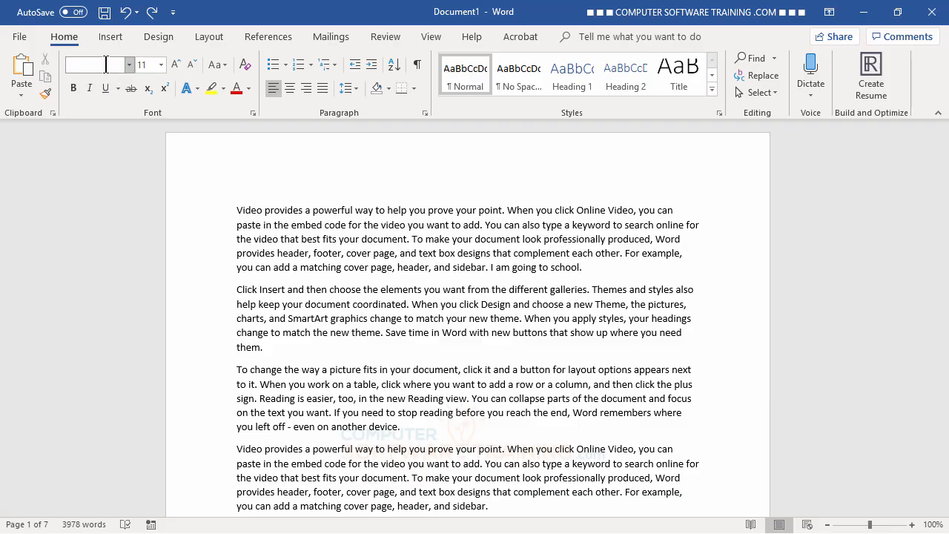
Browse back and forth through the ribbon's command groups from Insert to Acrobat, ending on the References commands.
click(111, 36)
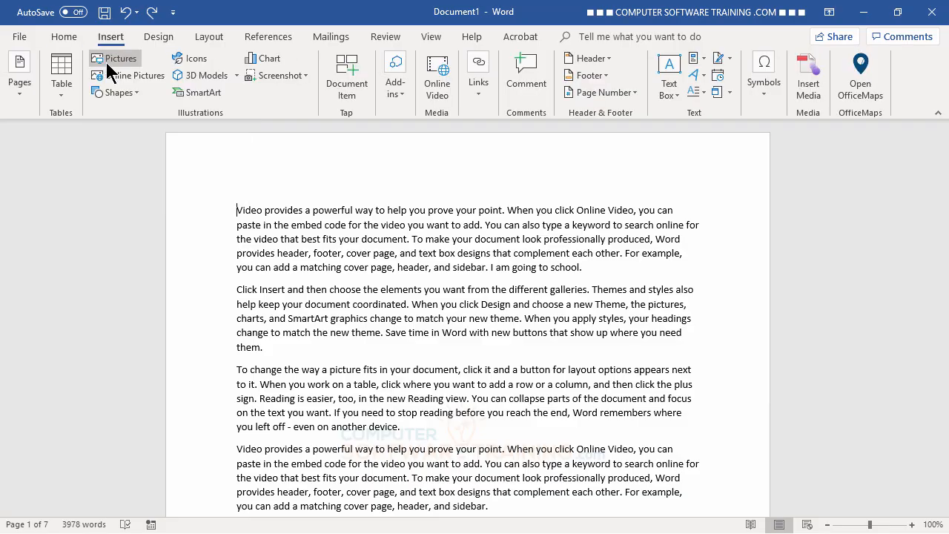
scroll(105, 60, down, 2)
scroll(106, 64, down, 3)
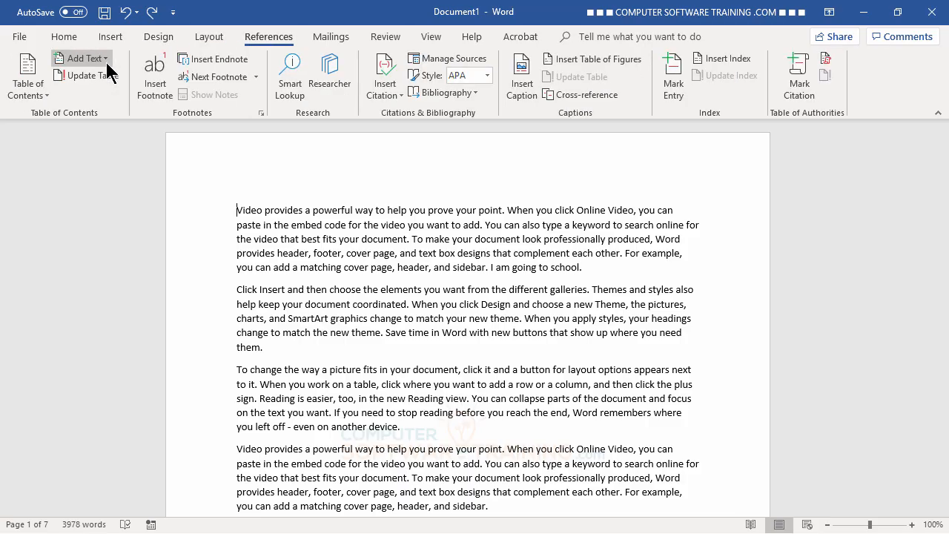
scroll(107, 64, down, 3)
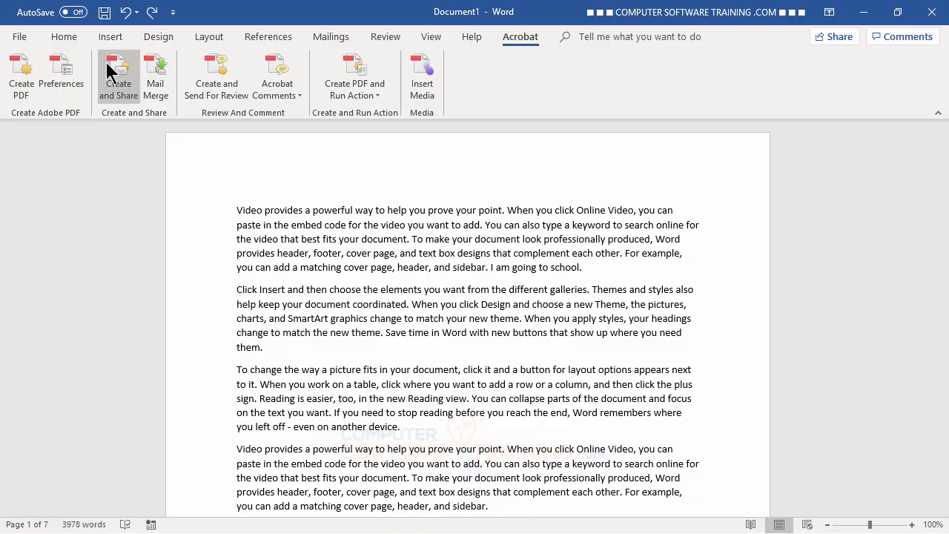
scroll(106, 65, up, 3)
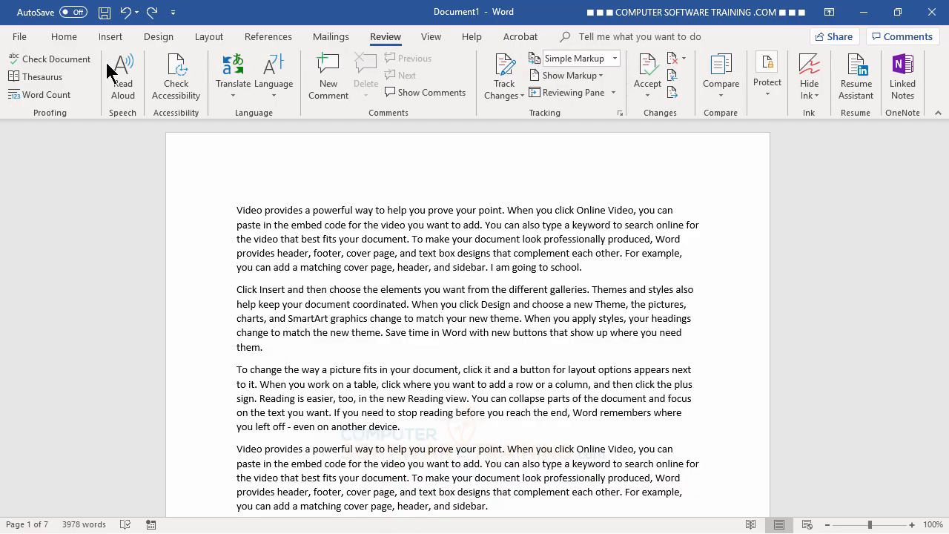
scroll(107, 64, up, 3)
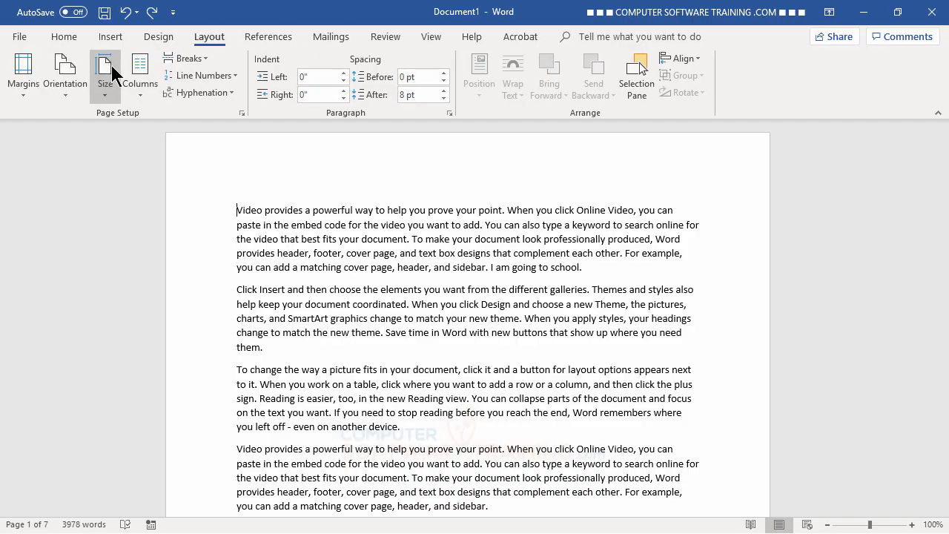
scroll(111, 65, down, 3)
scroll(110, 63, up, 4)
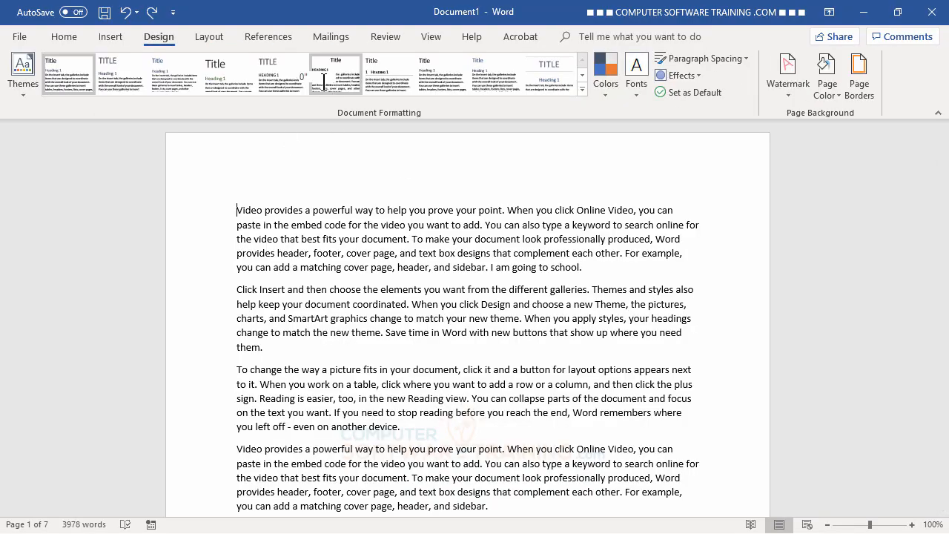
scroll(324, 80, down, 4)
scroll(327, 83, up, 4)
scroll(327, 83, down, 3)
scroll(326, 81, up, 3)
scroll(325, 85, up, 2)
scroll(325, 85, down, 5)
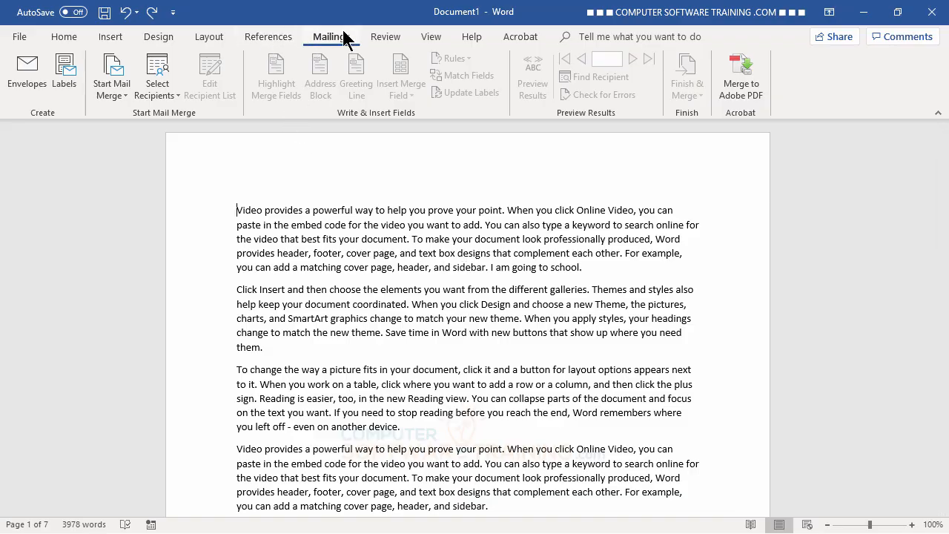
click(272, 38)
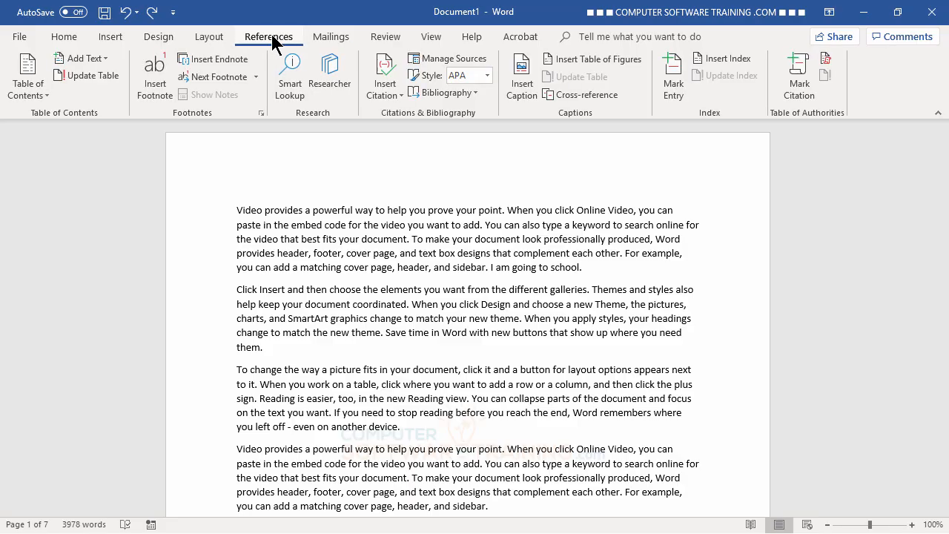
Collapse the ribbon to its tab names and temporarily reveal the Insert commands.
double_click(272, 34)
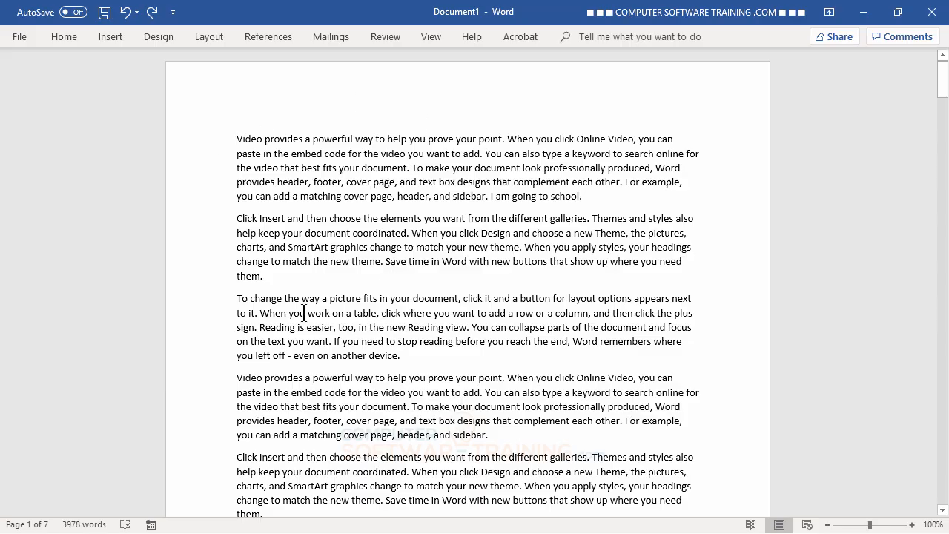
click(115, 40)
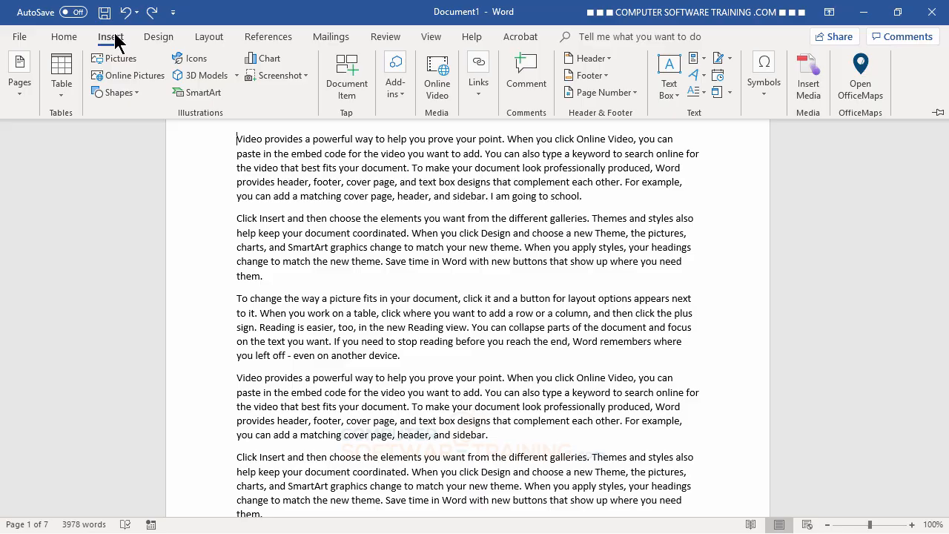
click(198, 191)
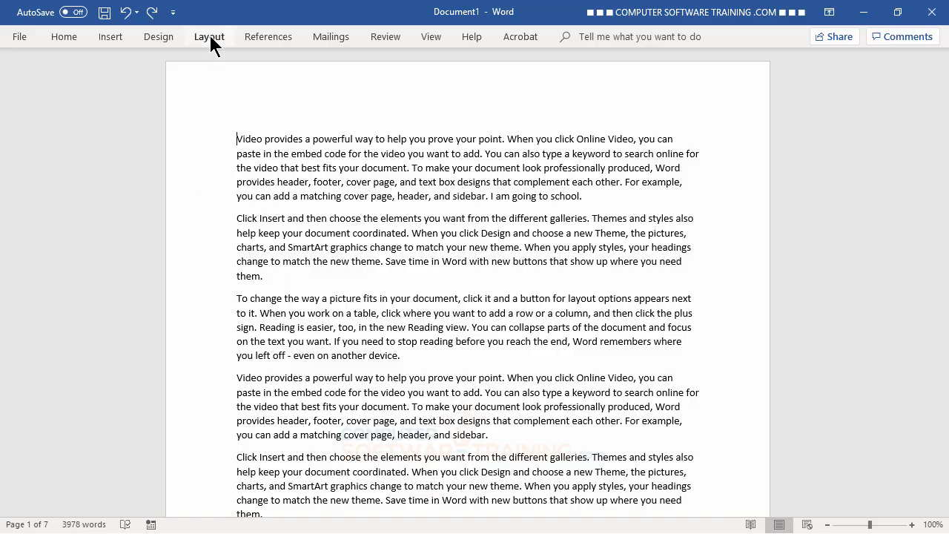
Restore the full ribbon, collapse it once more and bring it back with the Help commands showing.
double_click(259, 36)
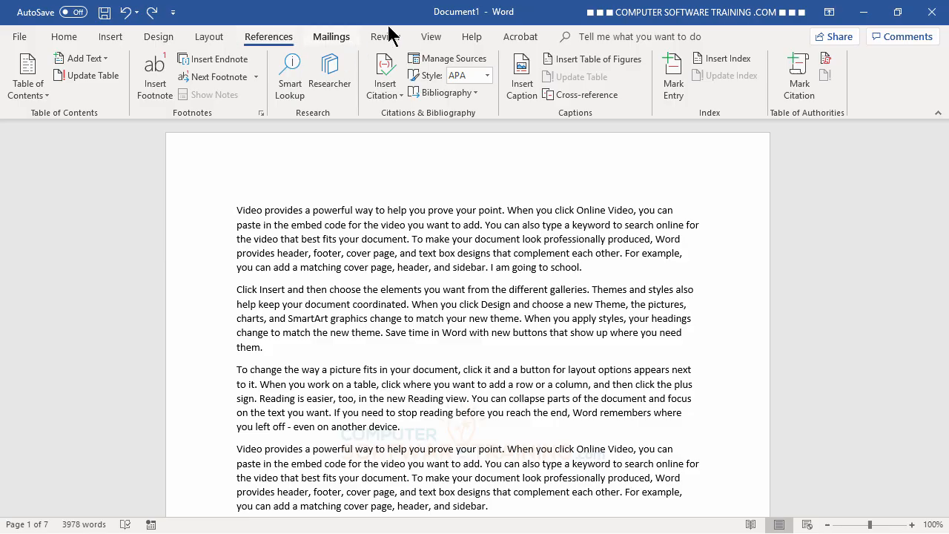
click(939, 115)
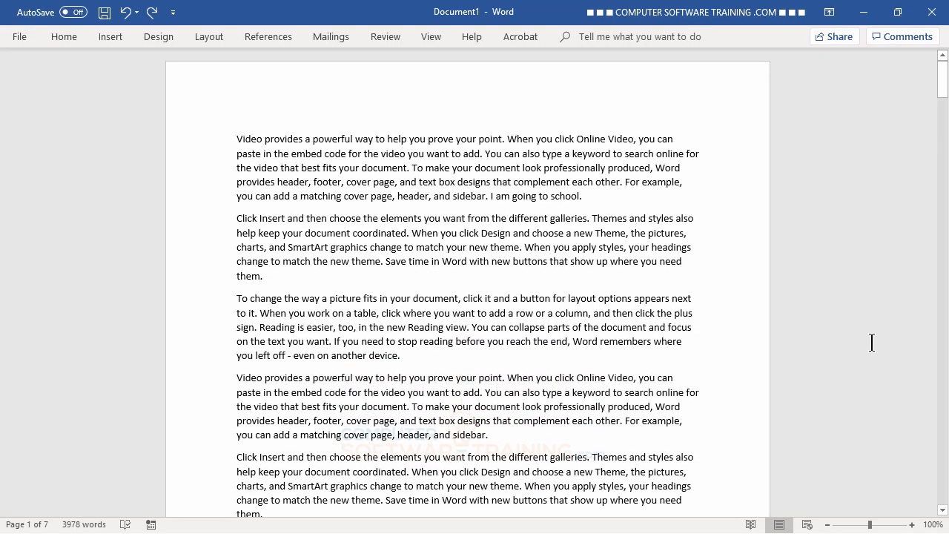
double_click(472, 38)
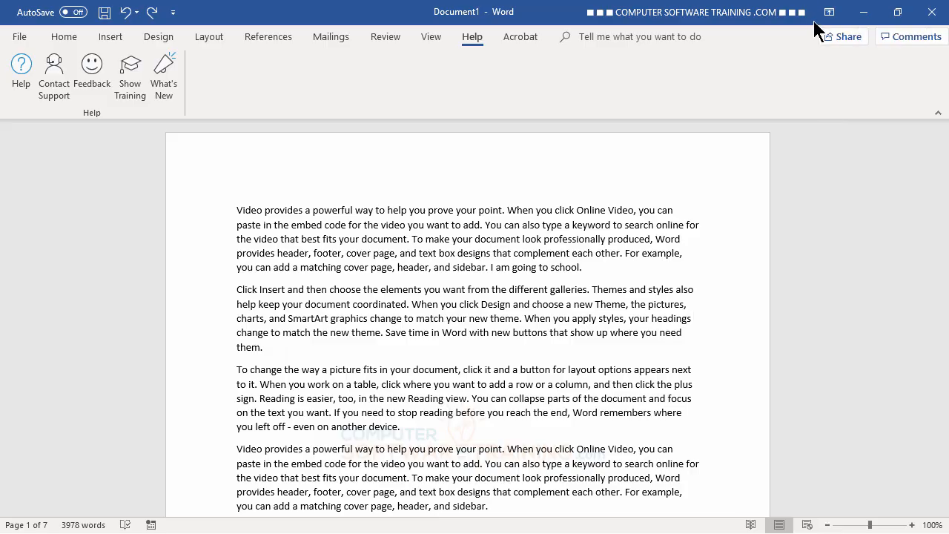
Set the ribbon to Auto-hide and temporarily reveal it to view the Mailings, References and Review commands.
click(830, 13)
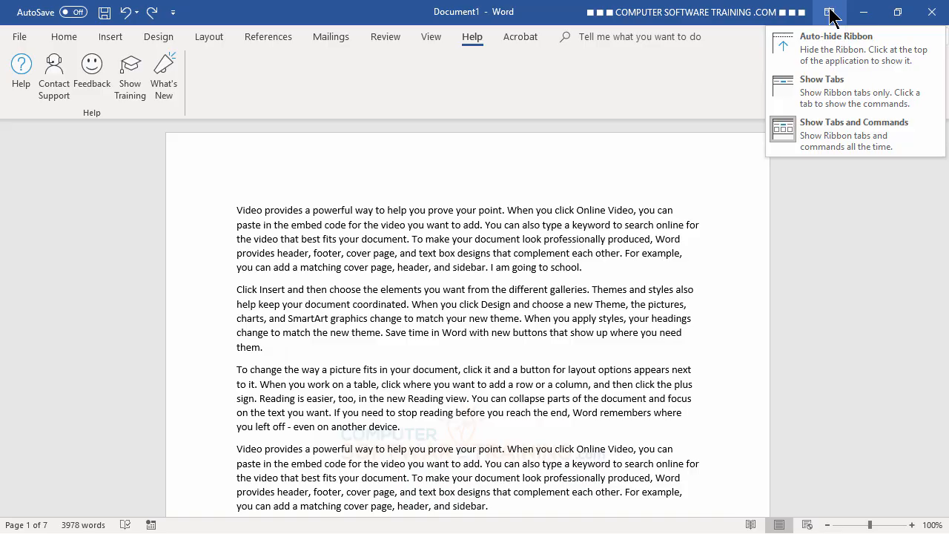
click(839, 54)
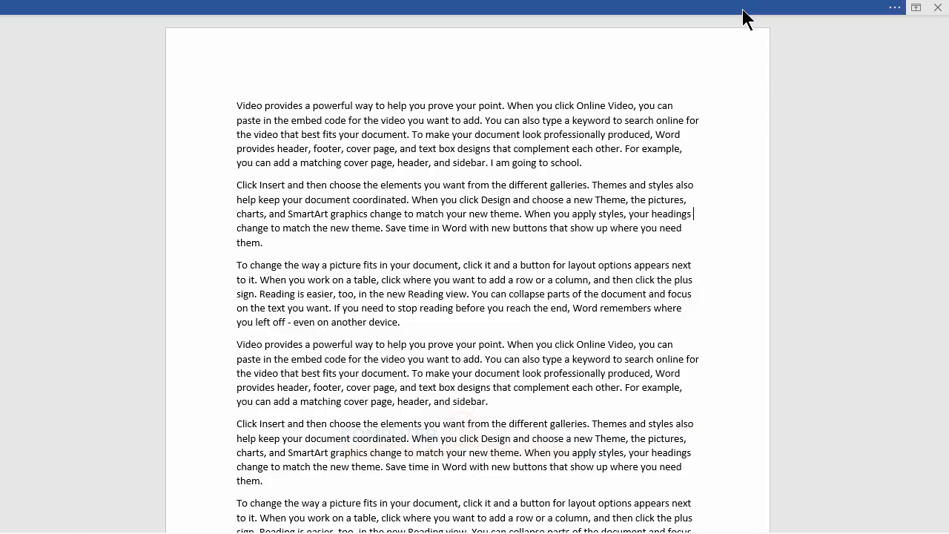
click(623, 15)
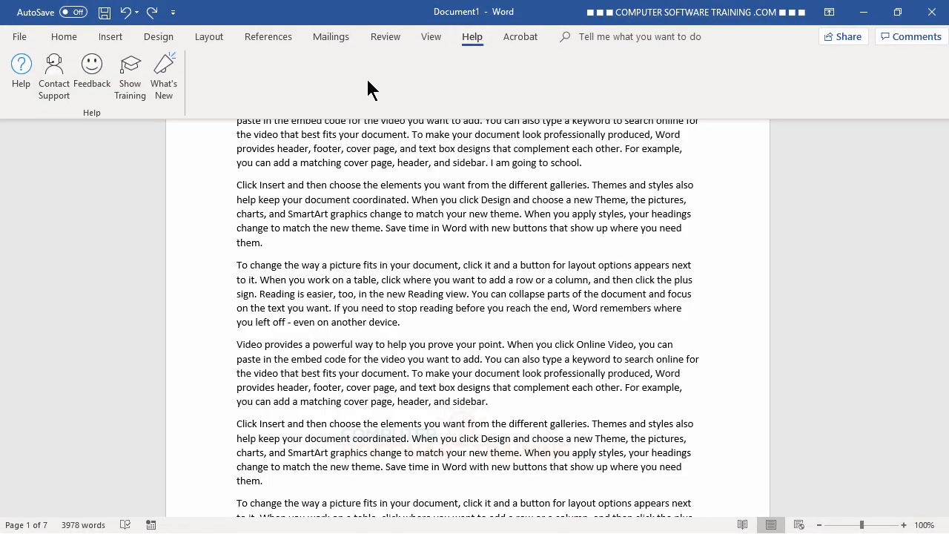
click(342, 39)
click(277, 37)
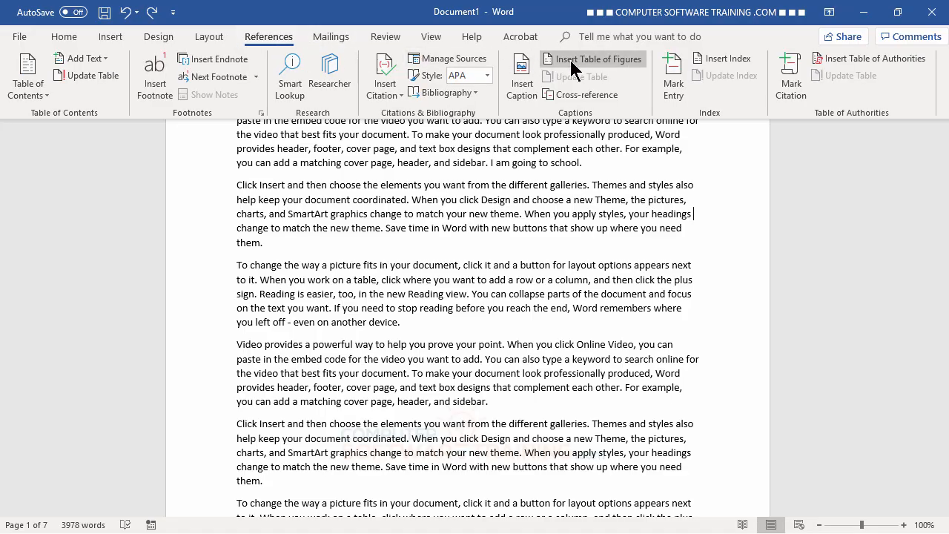
click(328, 38)
click(380, 38)
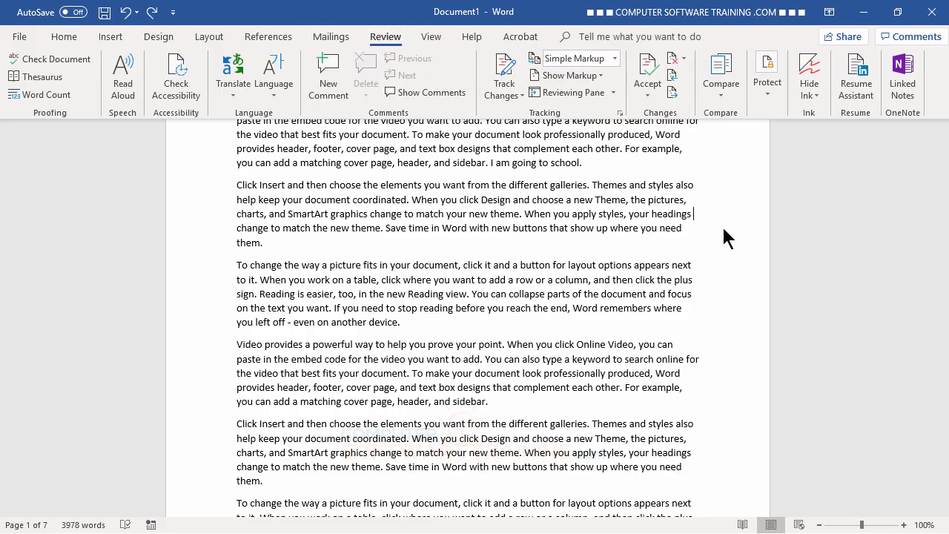
Hide the temporarily revealed ribbon and set its display option to Show Tabs and Commands.
key(ctrl+shift+F1)
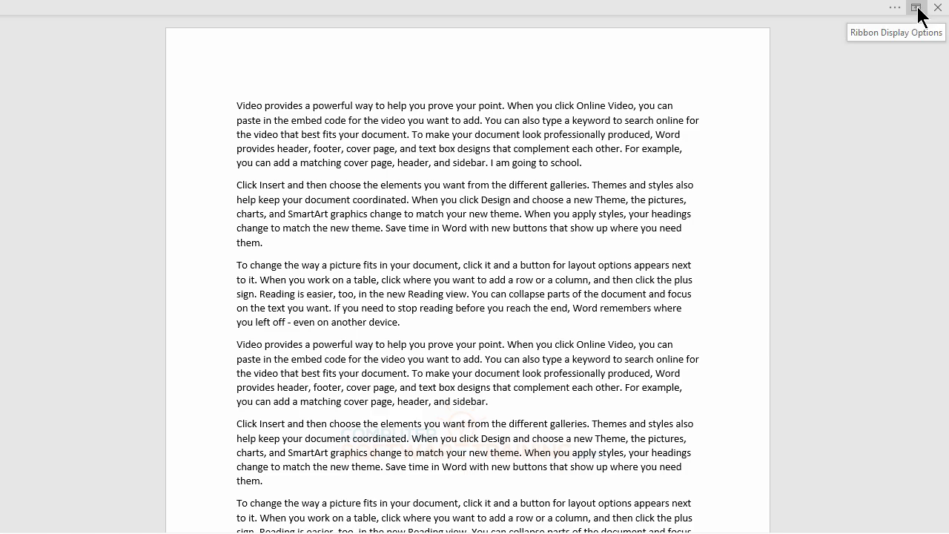
click(918, 8)
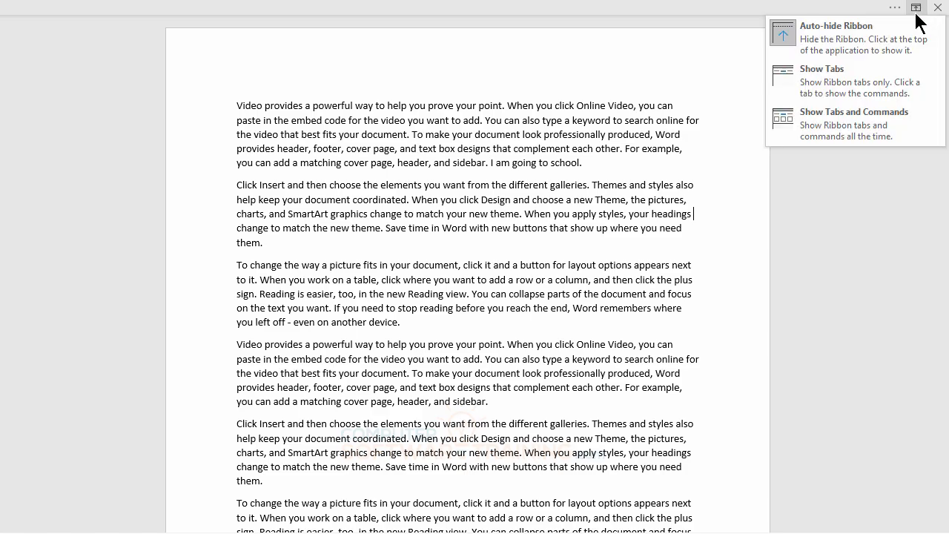
click(840, 123)
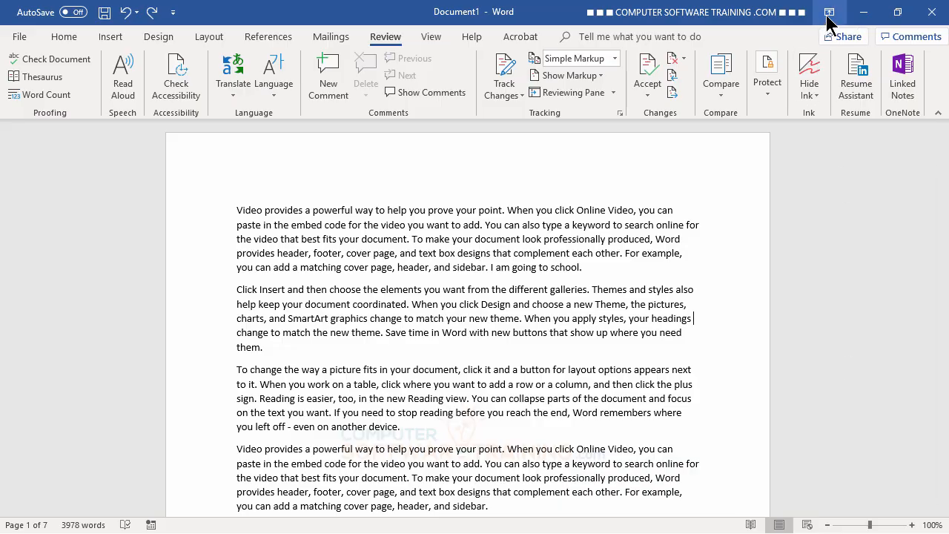
Switch the ribbon display to Show Tabs and return it to Show Tabs and Commands.
click(830, 13)
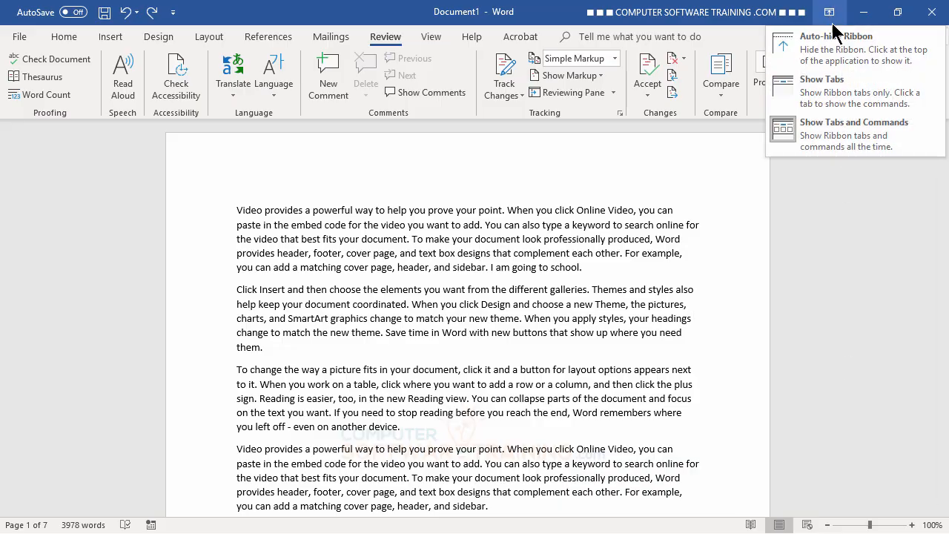
click(832, 99)
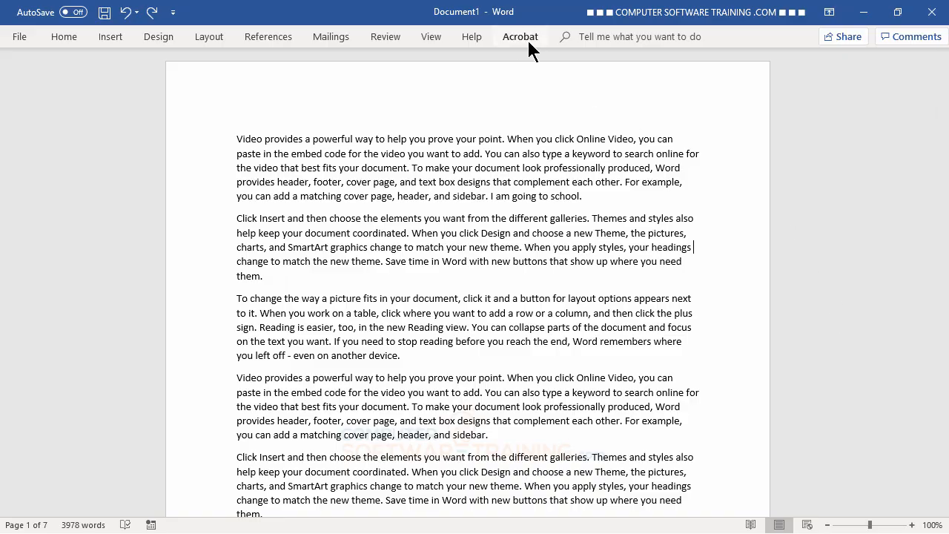
click(831, 15)
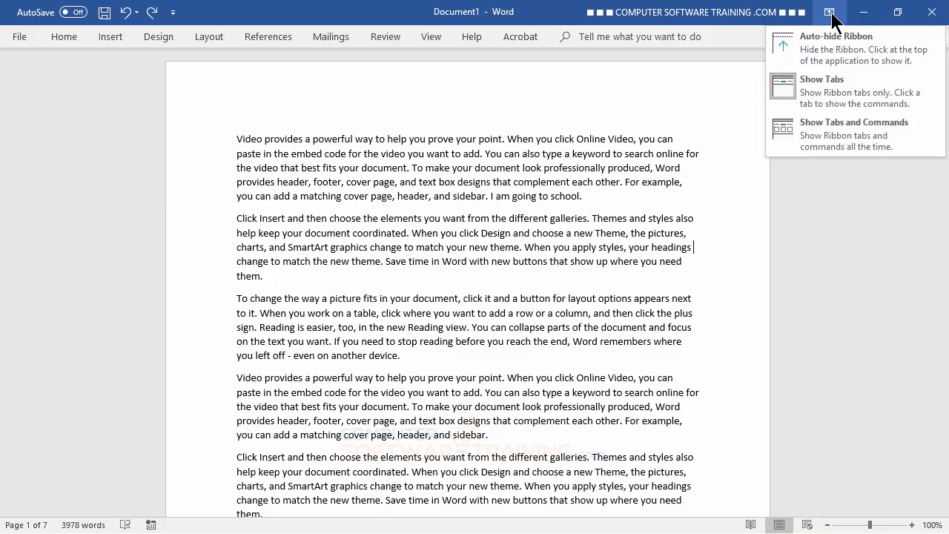
click(831, 138)
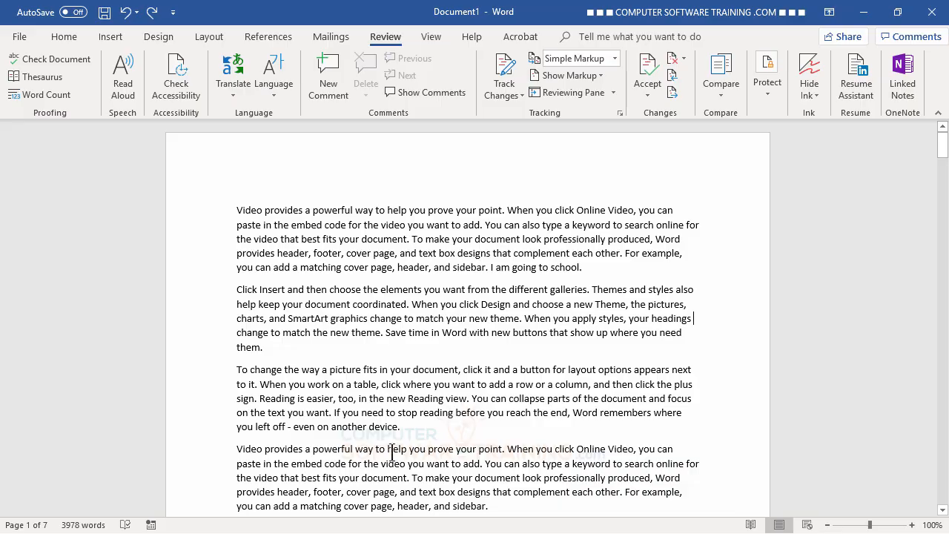
View the ribbon's Home commands and its Insert commands.
click(65, 37)
click(112, 37)
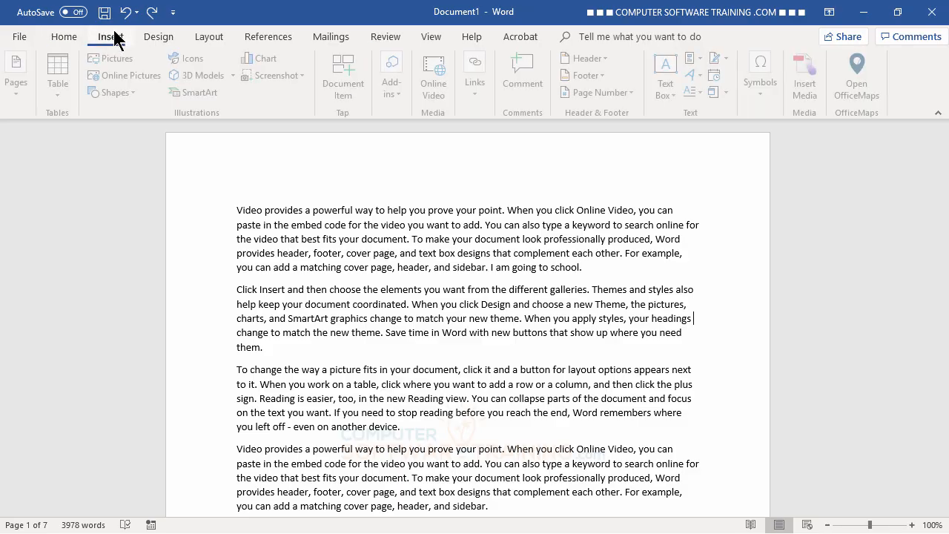
View the ribbon's Design, Layout and Insert commands, and return to the Home commands.
click(161, 37)
click(214, 41)
click(152, 37)
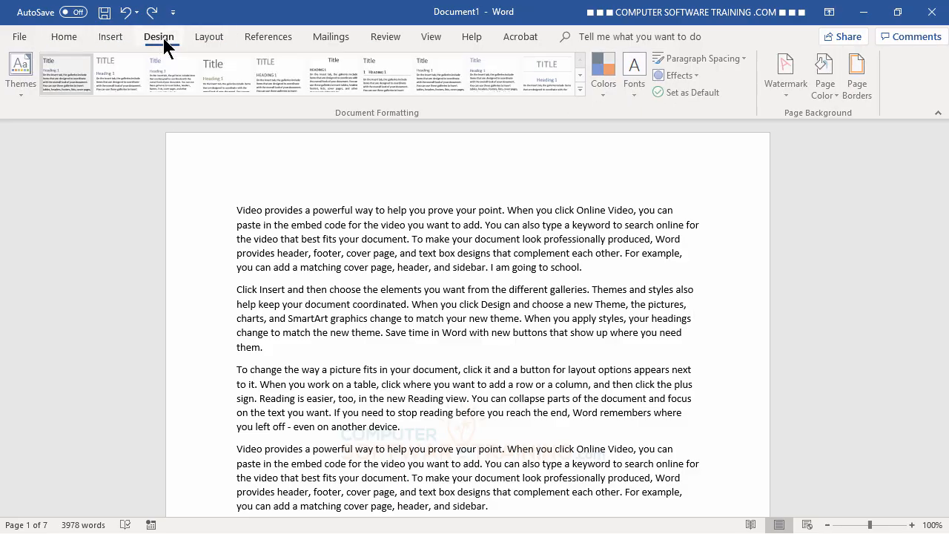
click(111, 36)
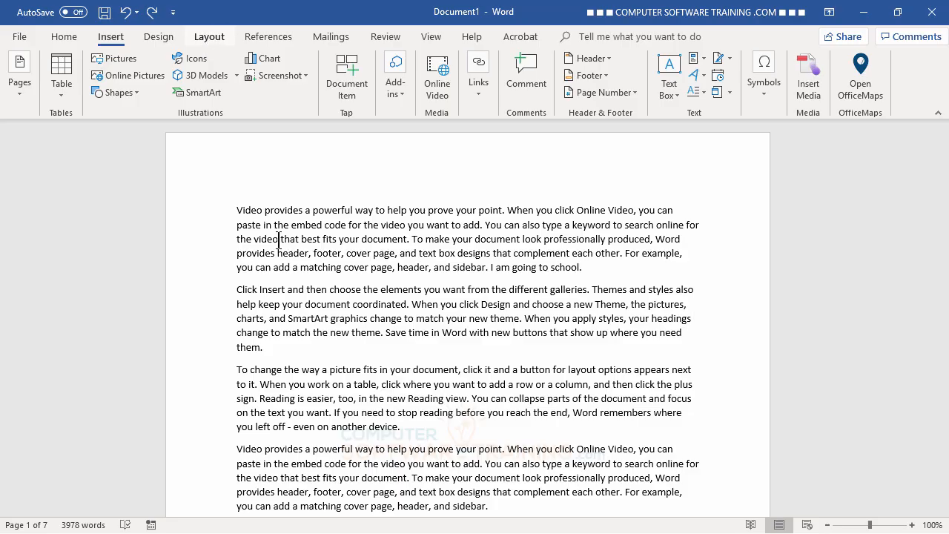
click(66, 37)
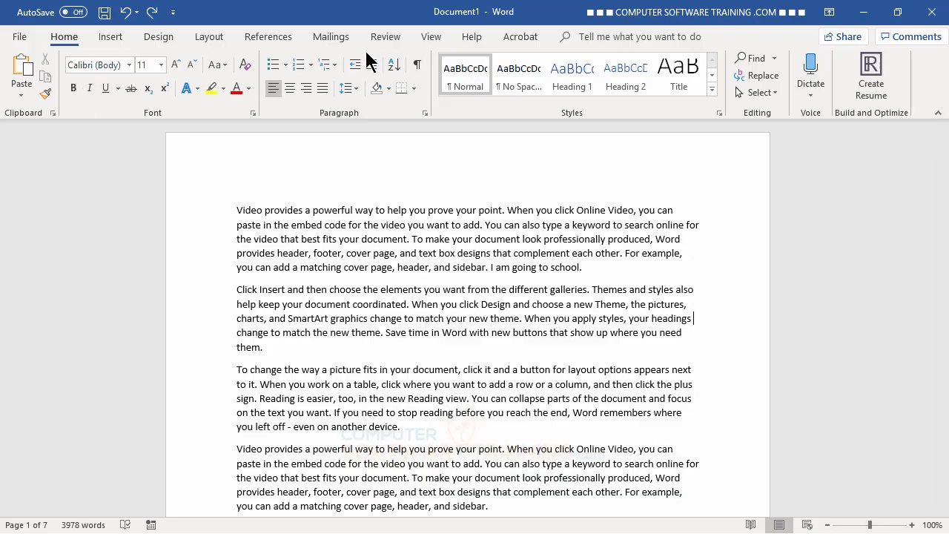
View the ribbon's Review, Mailings and References commands.
click(387, 38)
click(339, 39)
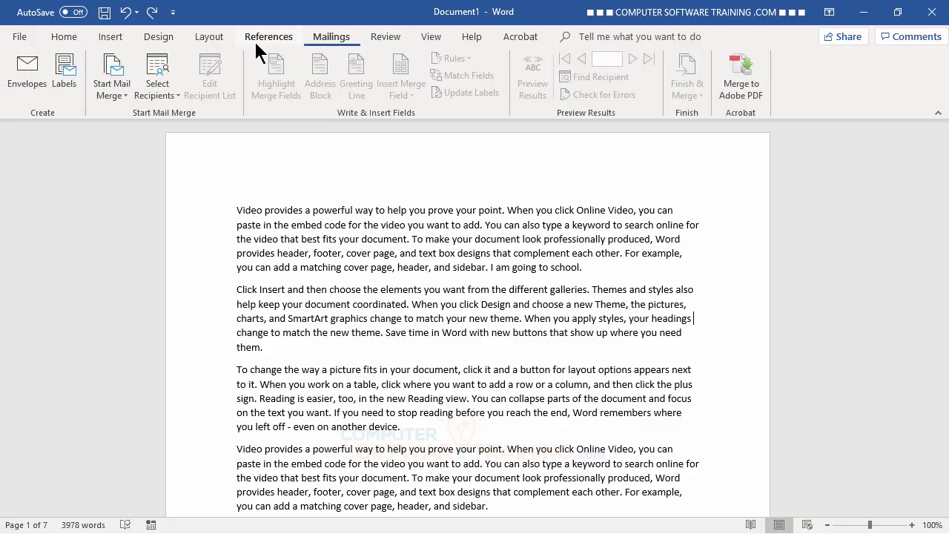
click(261, 42)
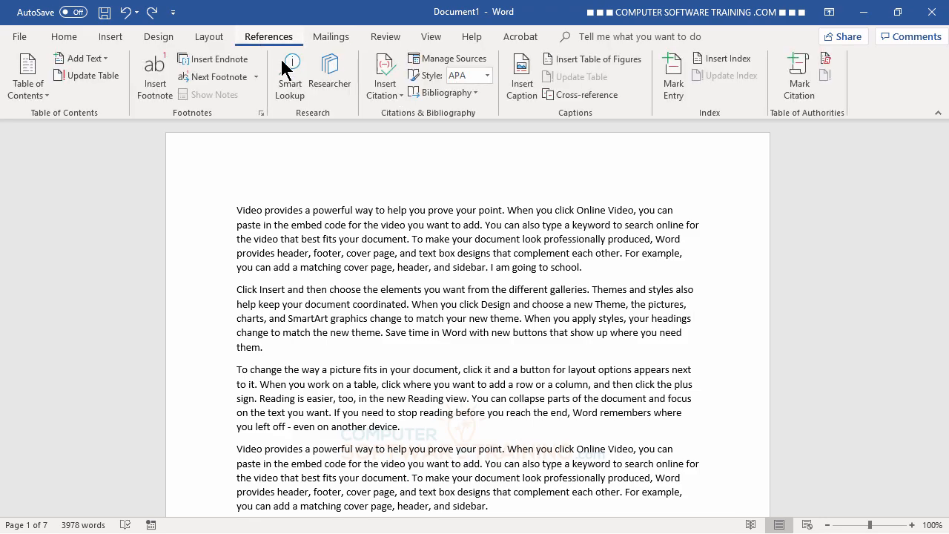
Add the Home ribbon's Text Highlight Color command to the Quick Access Toolbar.
click(75, 36)
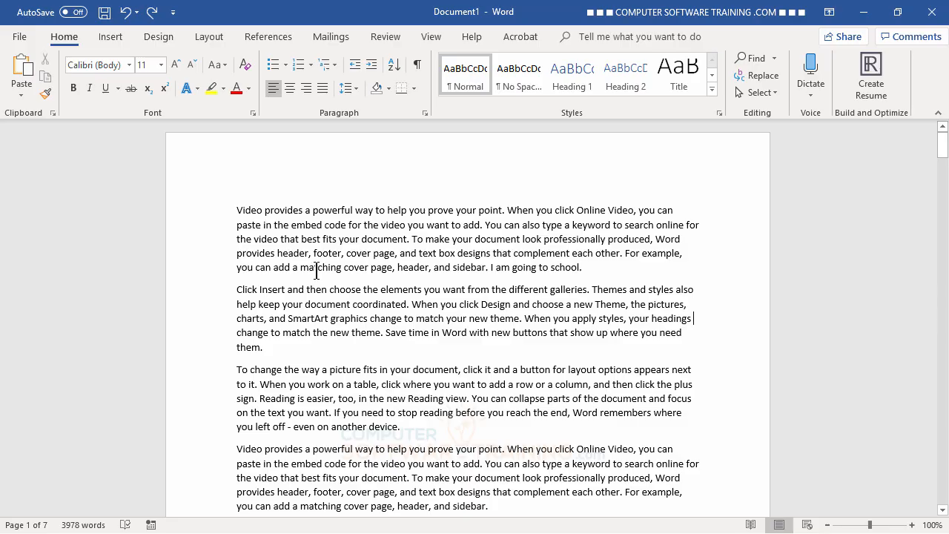
right_click(212, 89)
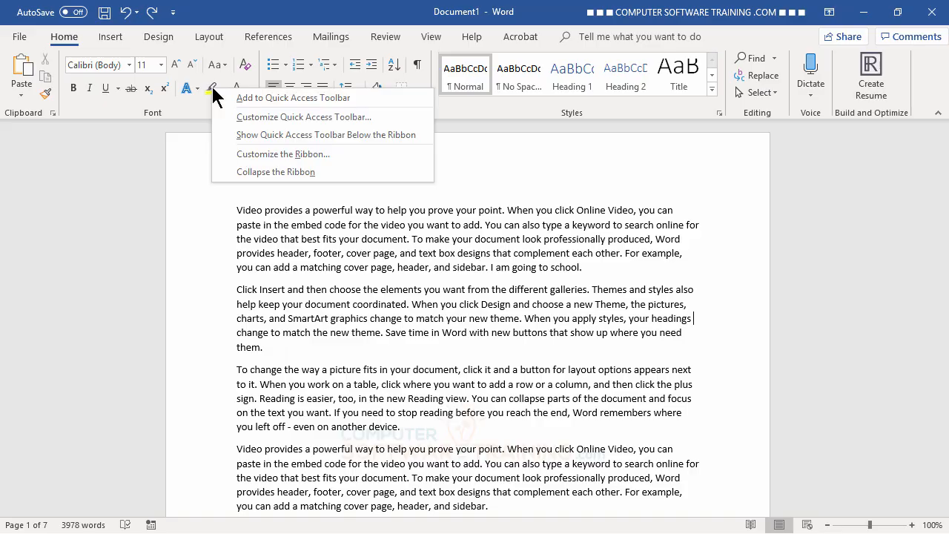
click(250, 99)
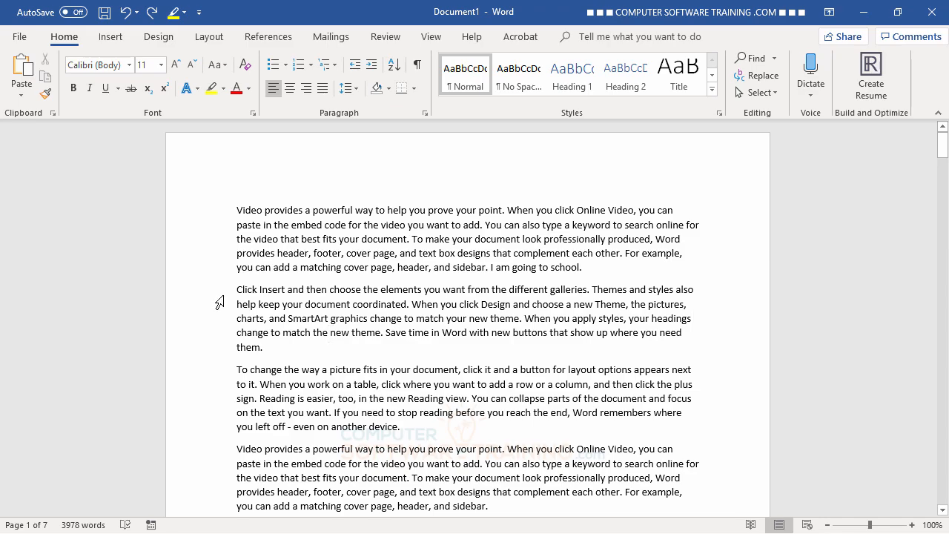
With the View commands showing, highlight "elements you want from the different galleries" in yellow from the Quick Access Toolbar.
click(436, 38)
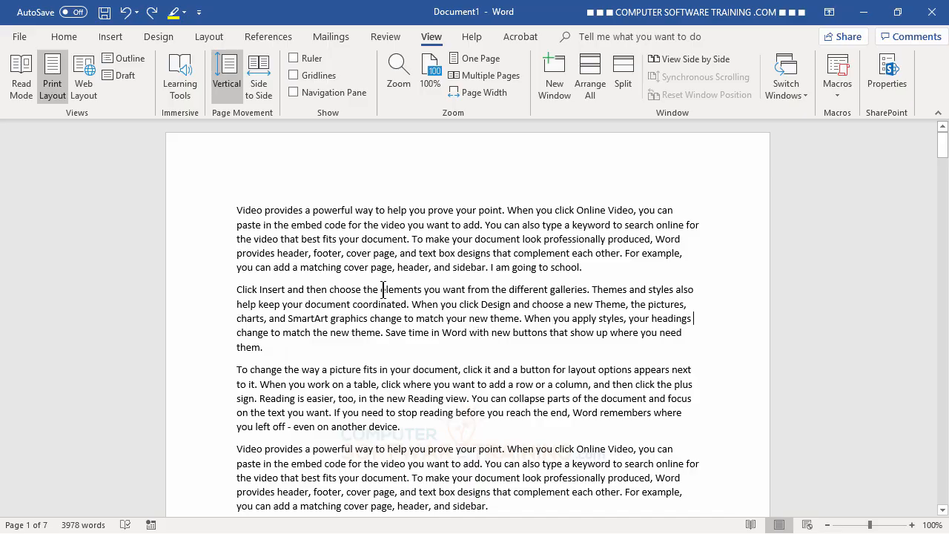
drag(381, 289, 579, 290)
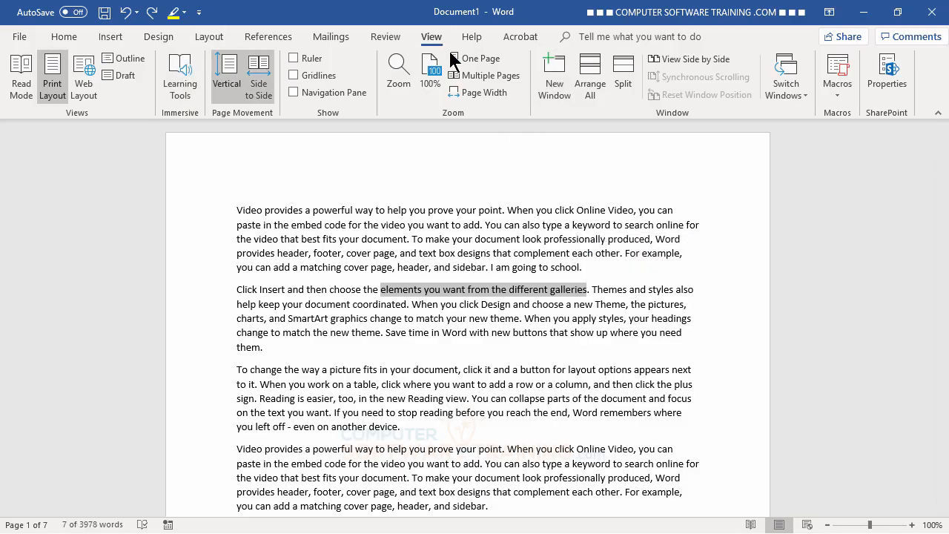
click(175, 17)
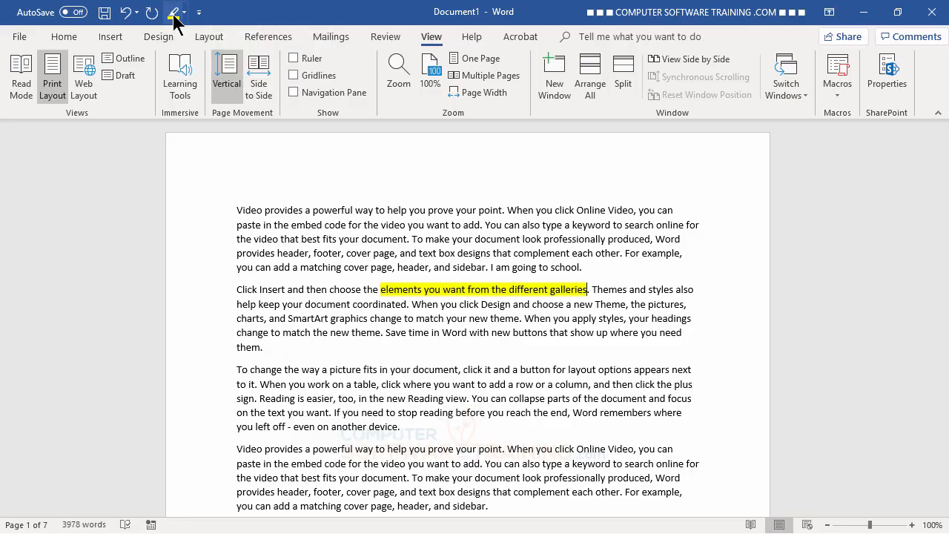
click(184, 13)
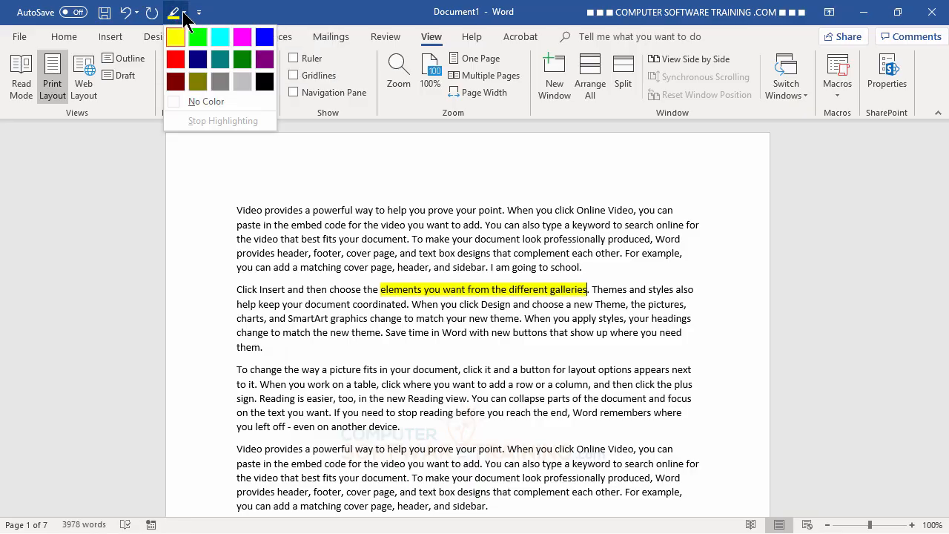
click(449, 380)
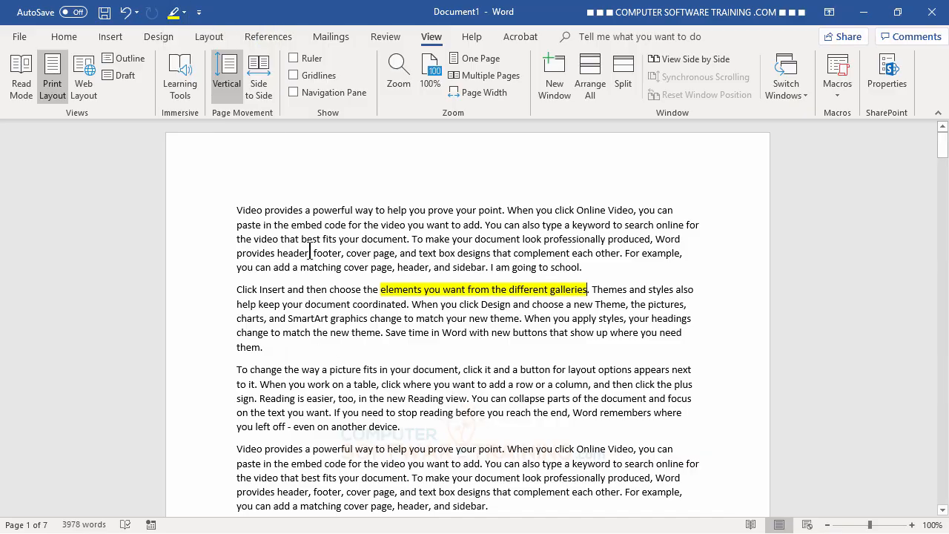
Highlight "make your document look professionally produced, Word provides header" in the first paragraph in turquoise from the Quick Access Toolbar.
mouse_move(304, 253)
mouse_down()
mouse_move(433, 246)
mouse_move(427, 238)
mouse_up()
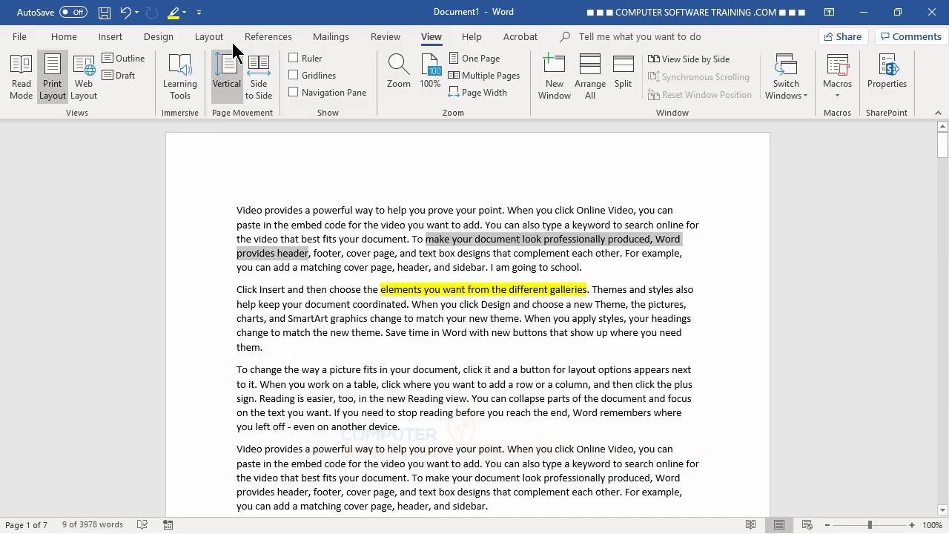
click(185, 13)
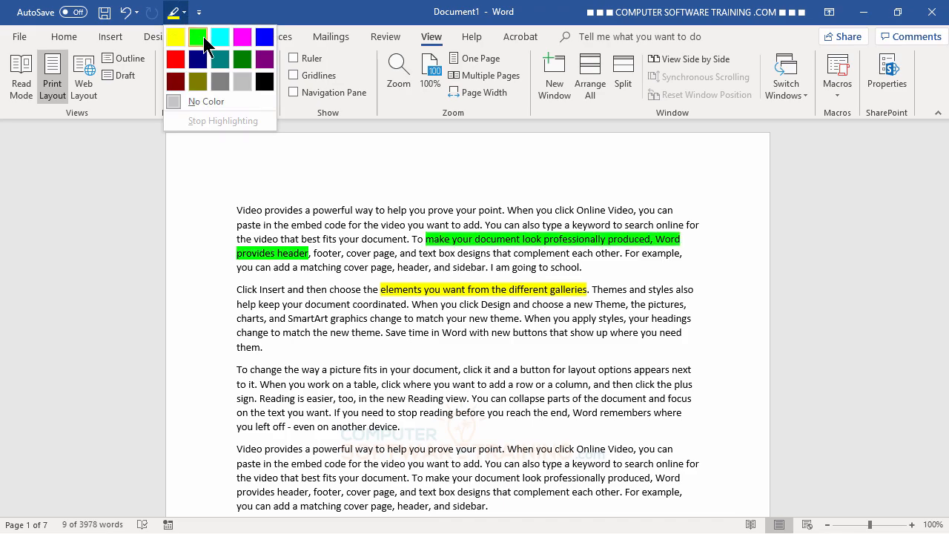
click(220, 37)
click(544, 369)
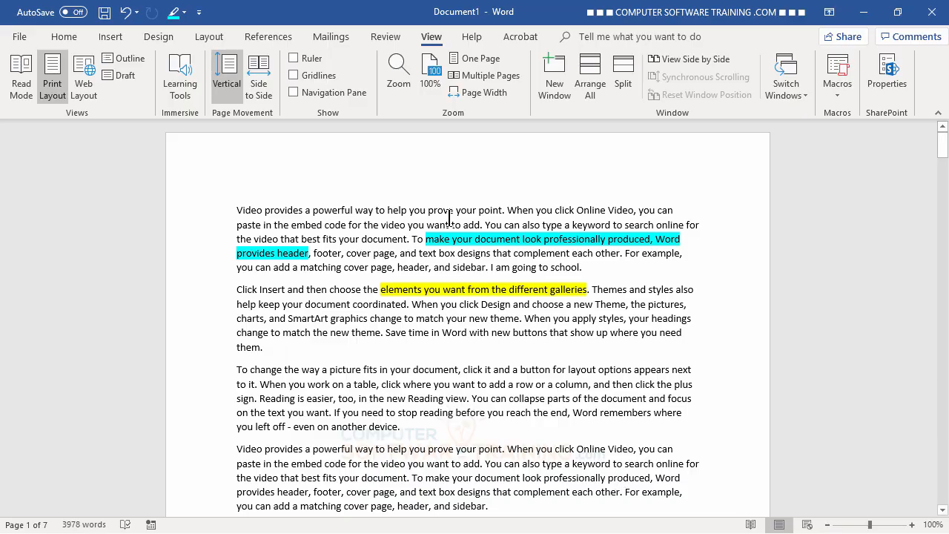
Show the ruler around the document.
click(433, 59)
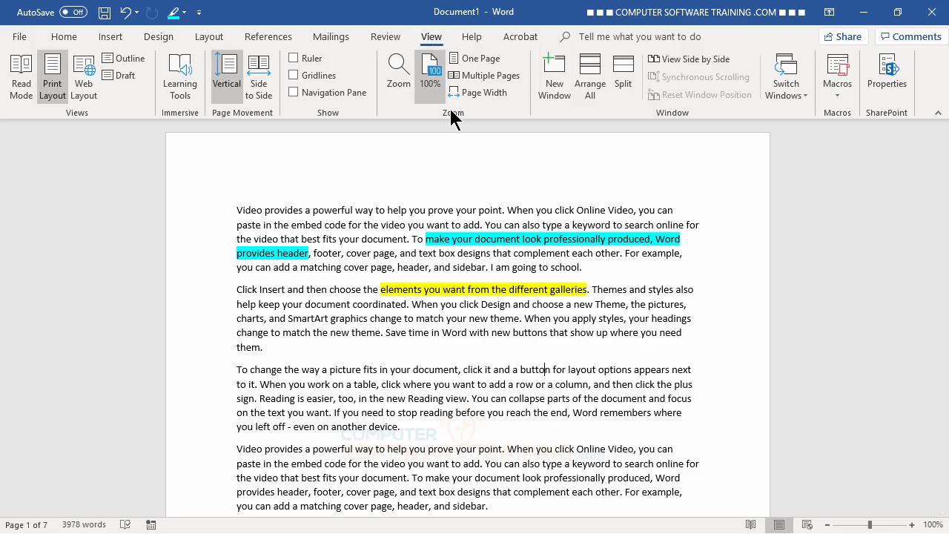
click(294, 59)
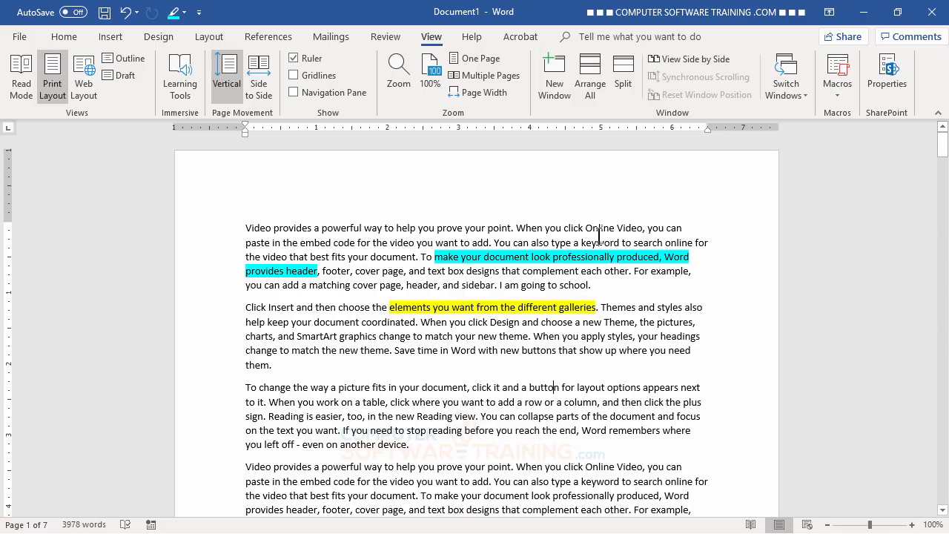
Browse the document down to page 2 and back up to the start of page 1.
scroll(574, 273, down, 4)
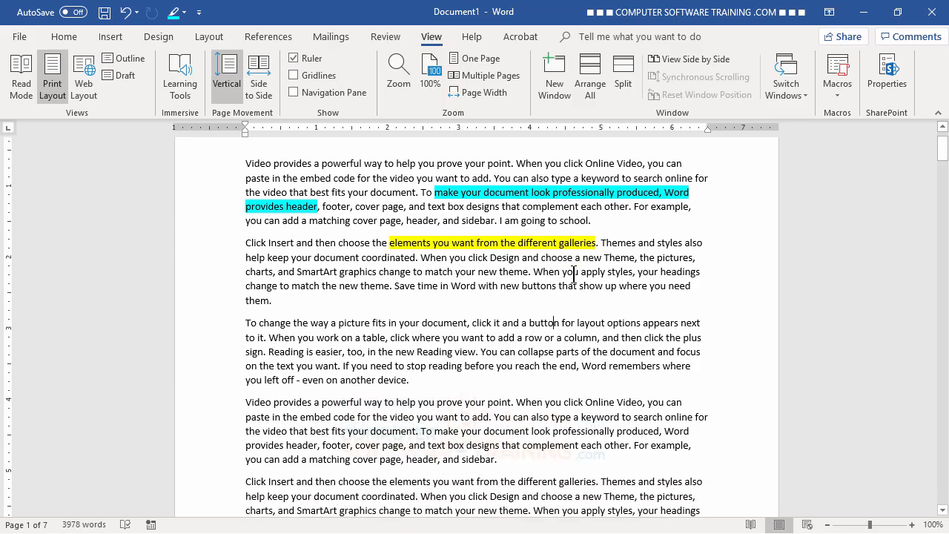
scroll(574, 273, down, 10)
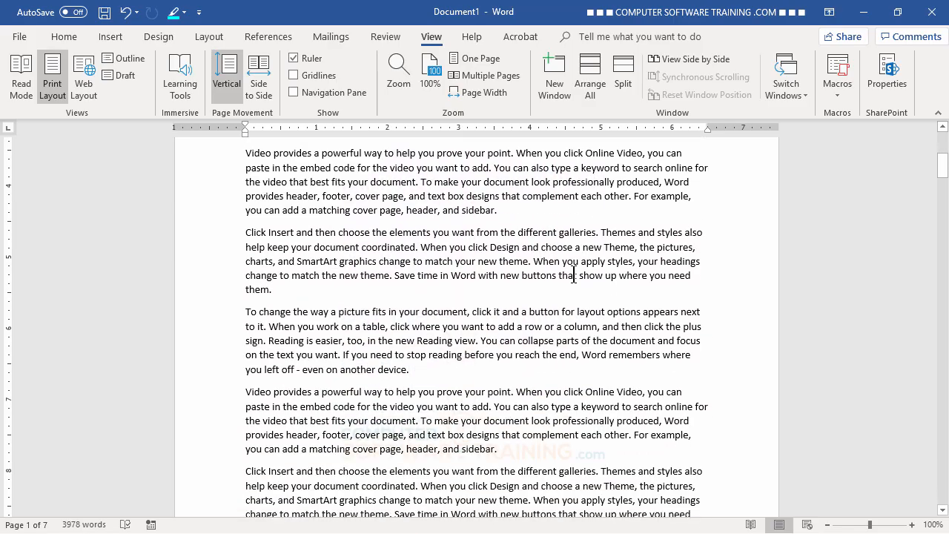
scroll(572, 274, down, 6)
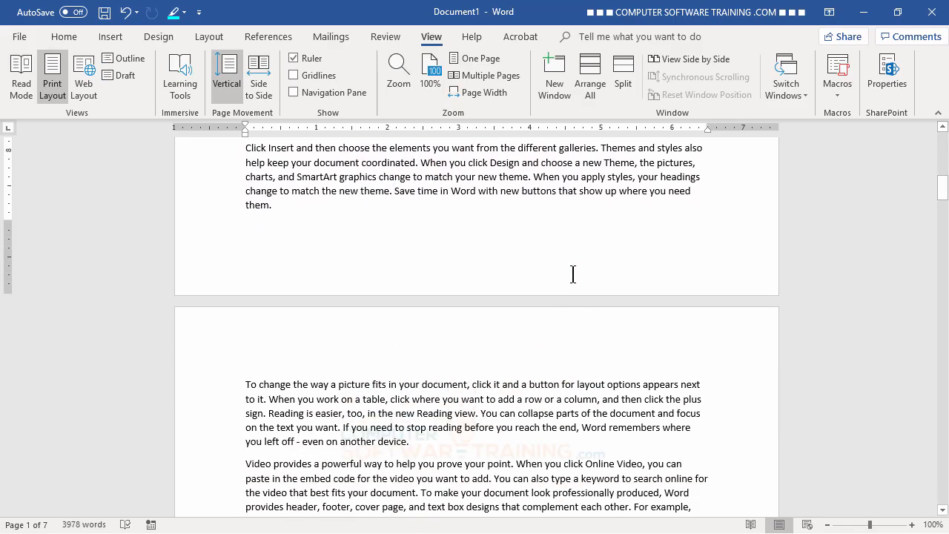
scroll(572, 274, down, 6)
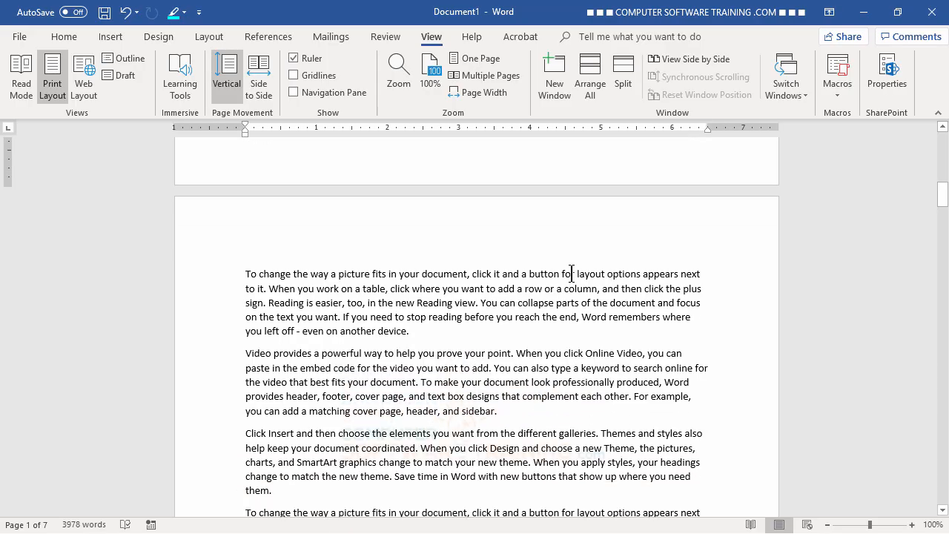
scroll(571, 273, down, 6)
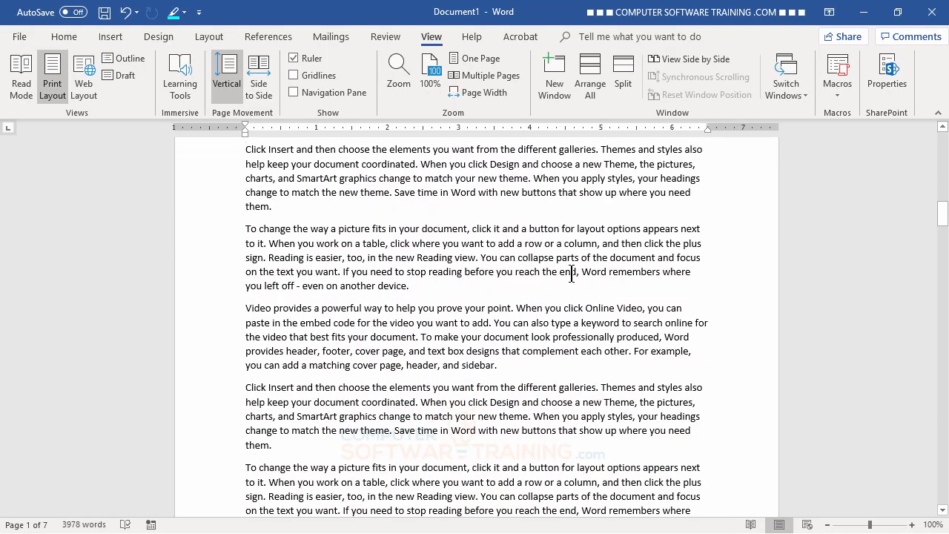
scroll(572, 276, down, 20)
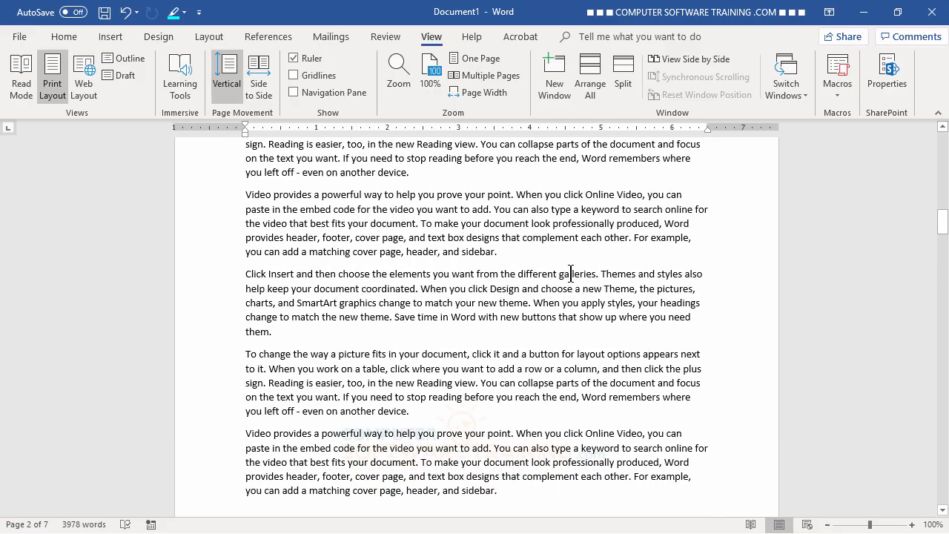
scroll(572, 272, up, 15)
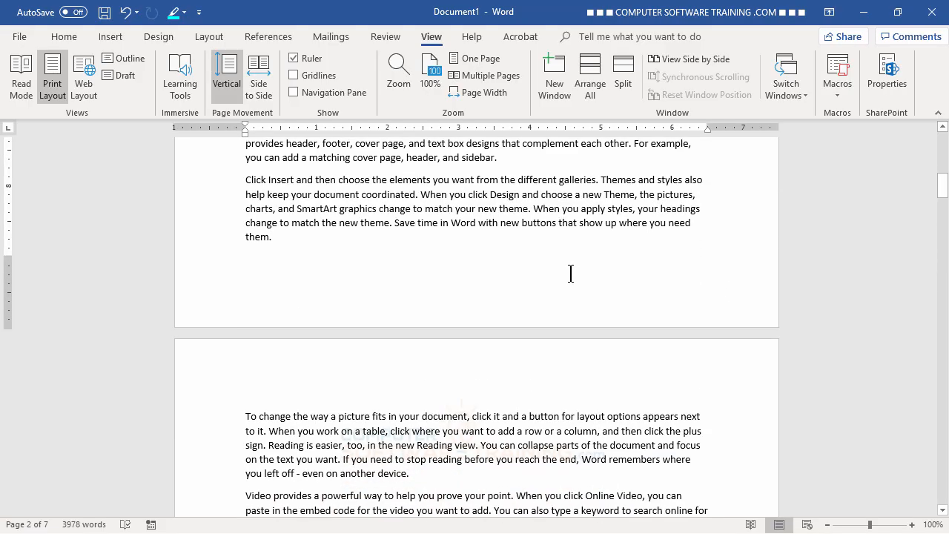
scroll(572, 272, up, 1)
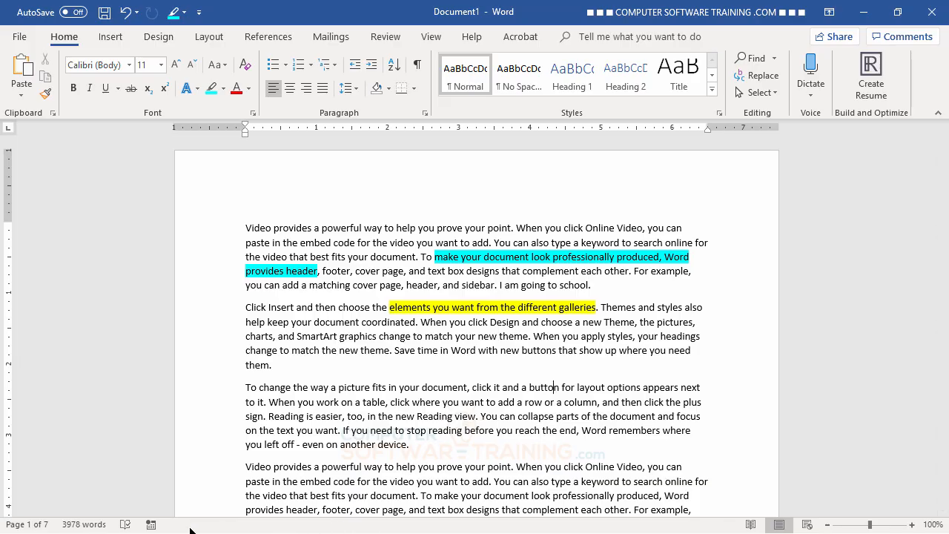
Use the Navigation pane's page thumbnails to jump to page 2 and back to page 1, and close the pane.
click(39, 524)
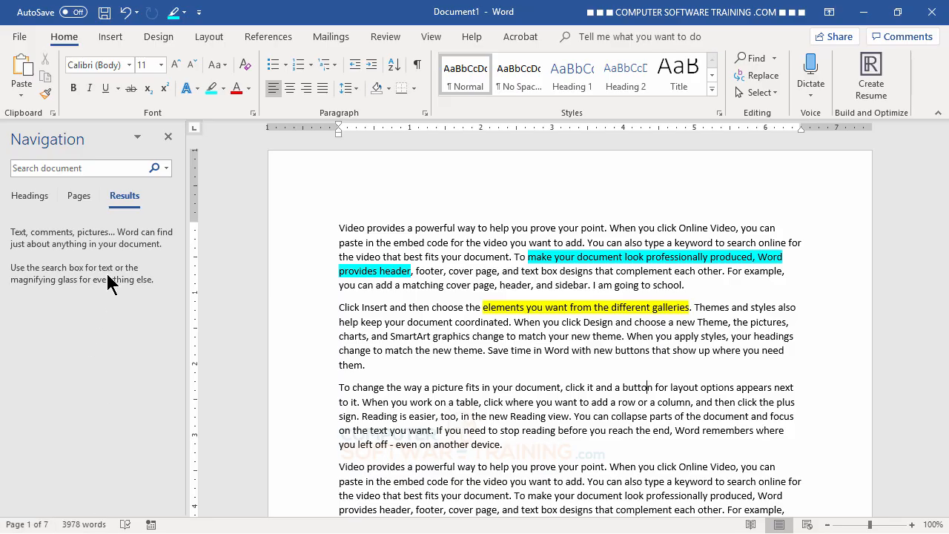
click(79, 198)
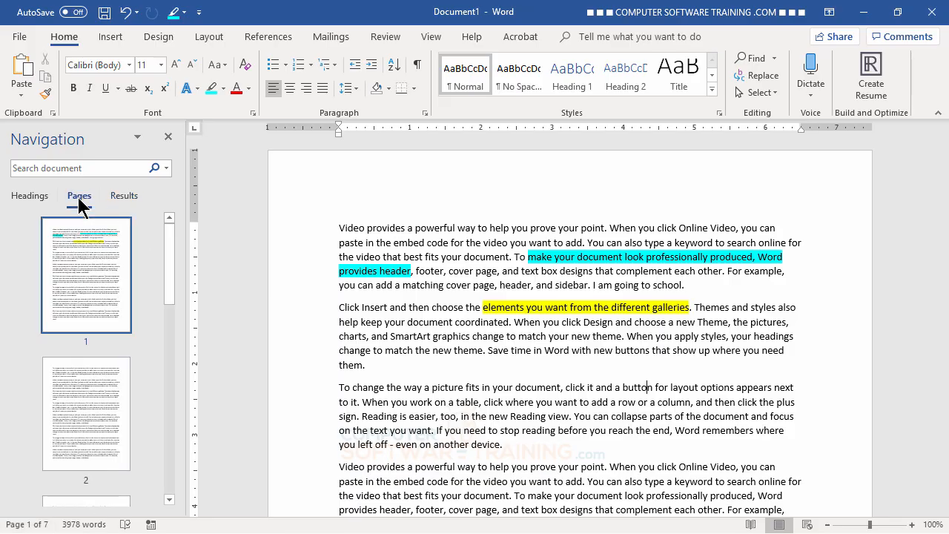
click(67, 390)
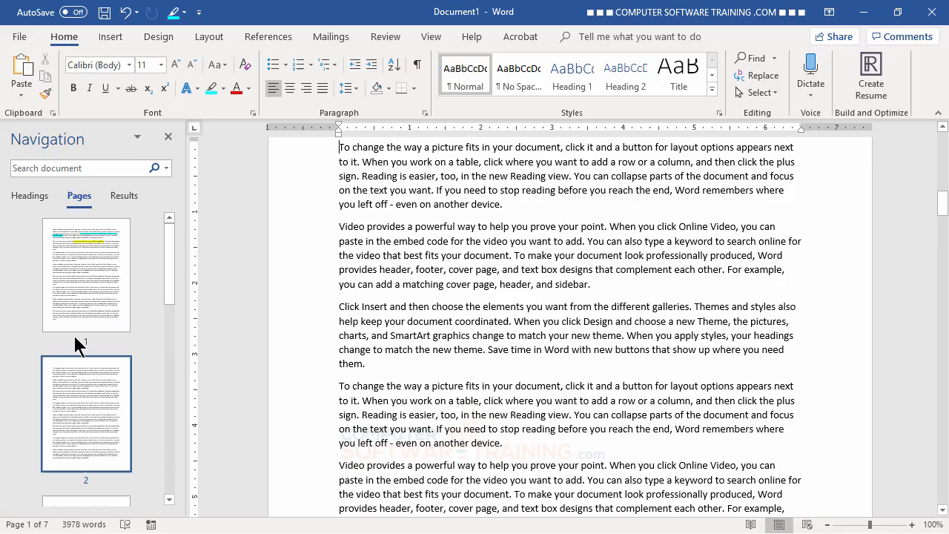
click(85, 283)
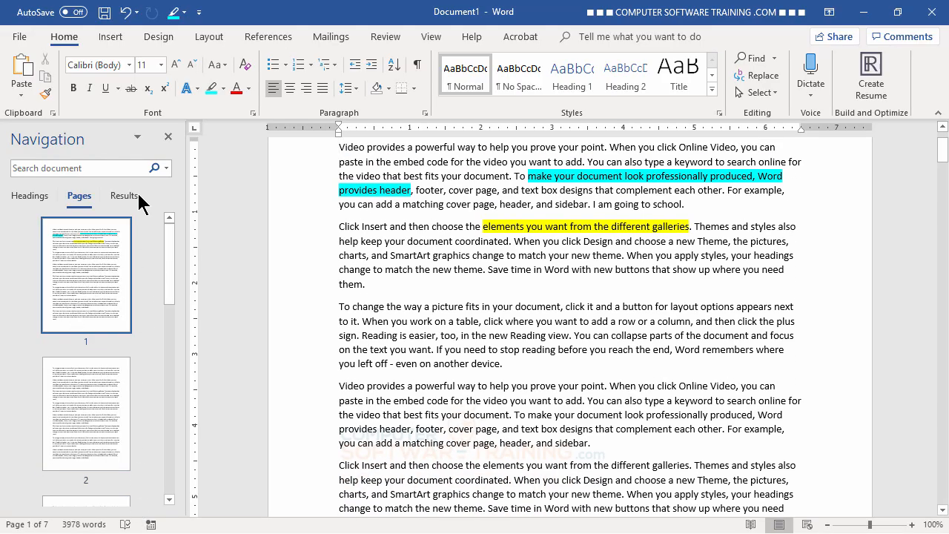
click(168, 137)
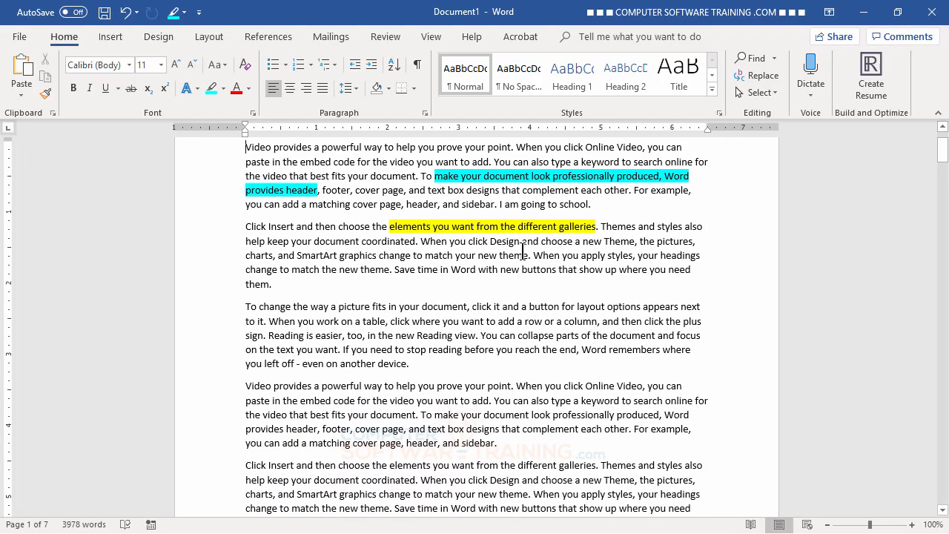
scroll(475, 253, up, 2)
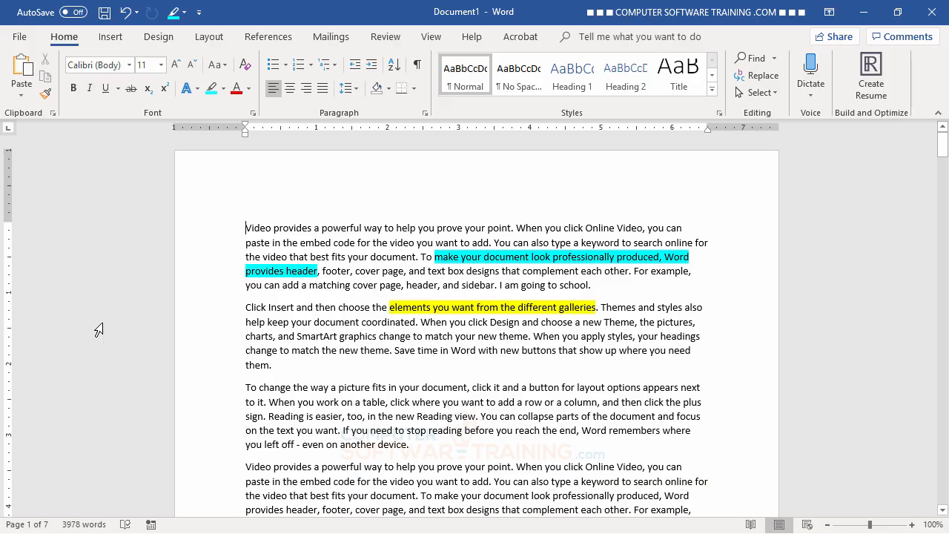
View the document's Word Count statistics and close them.
click(83, 524)
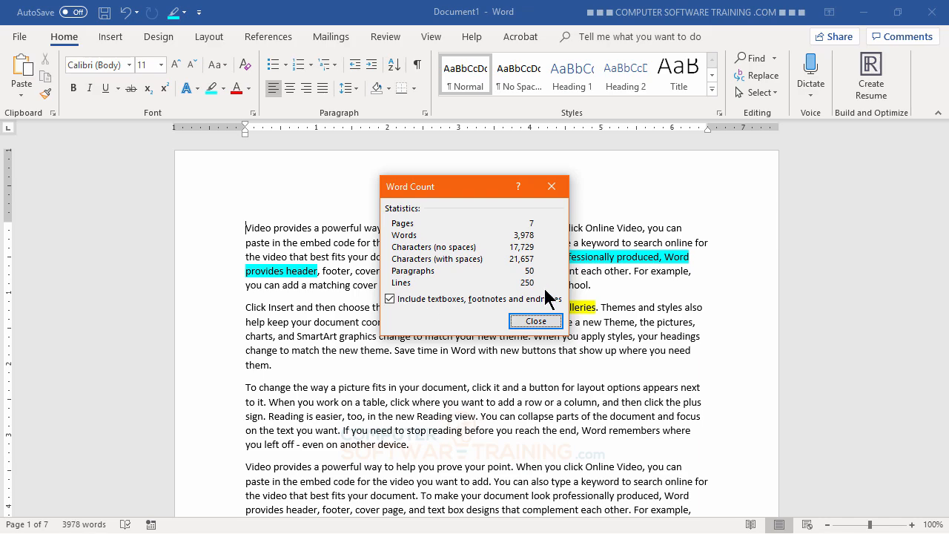
click(538, 322)
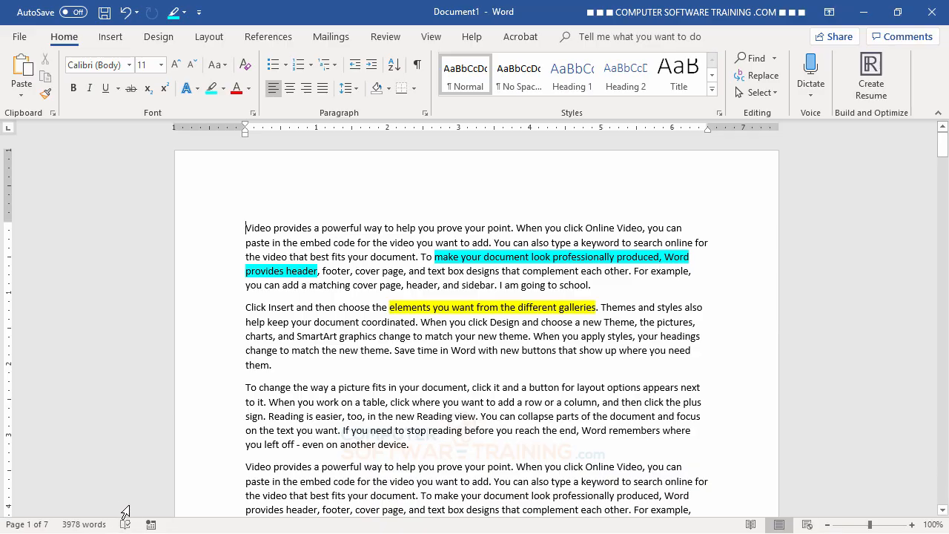
Run the spelling and grammar check on the document, dismiss the completion message and close the Editor pane.
click(126, 525)
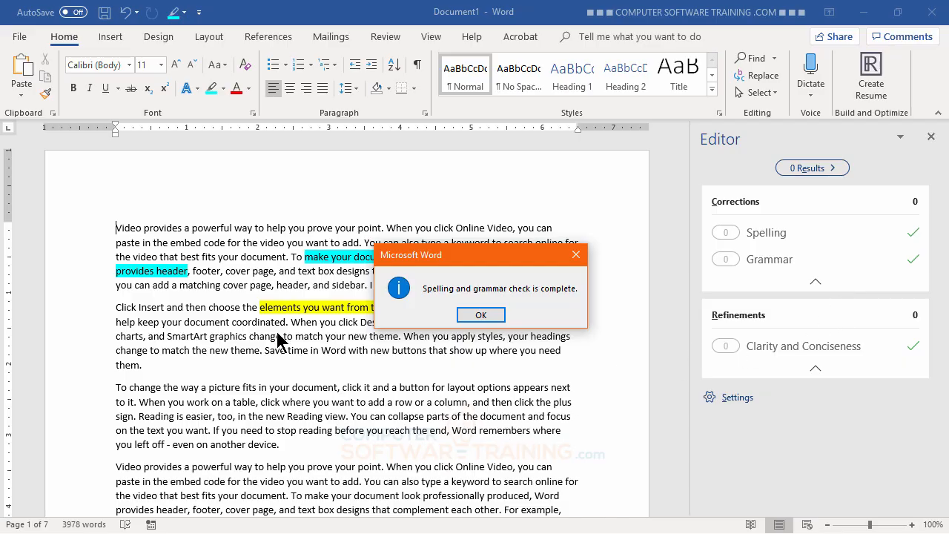
key(Return)
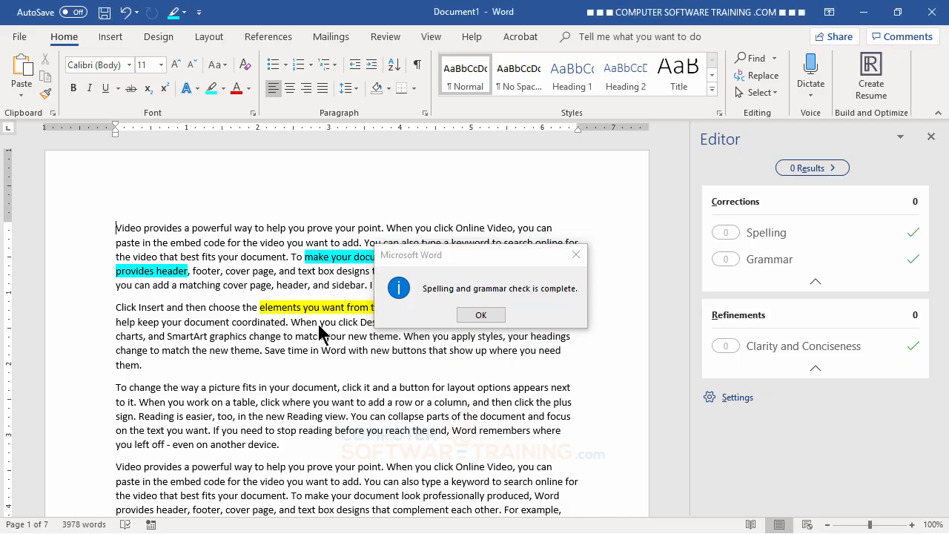
click(475, 263)
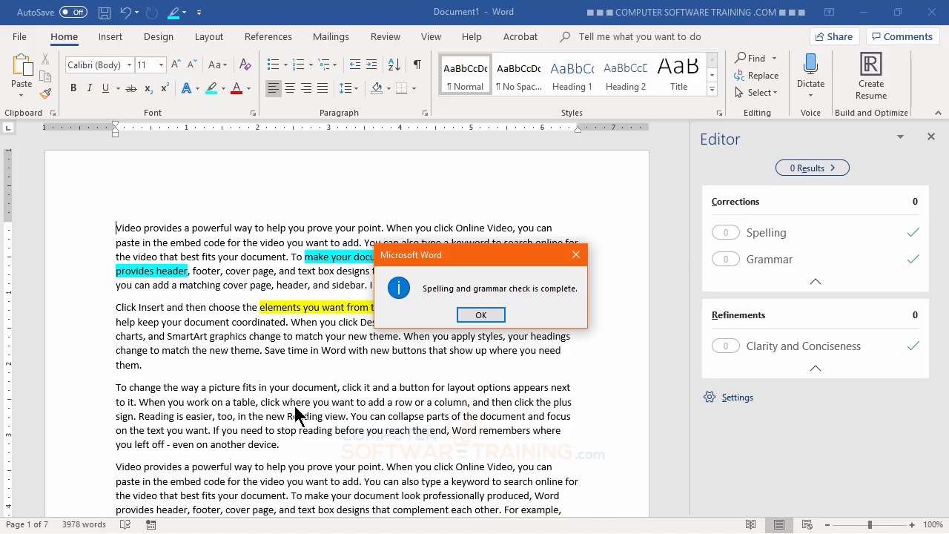
click(483, 316)
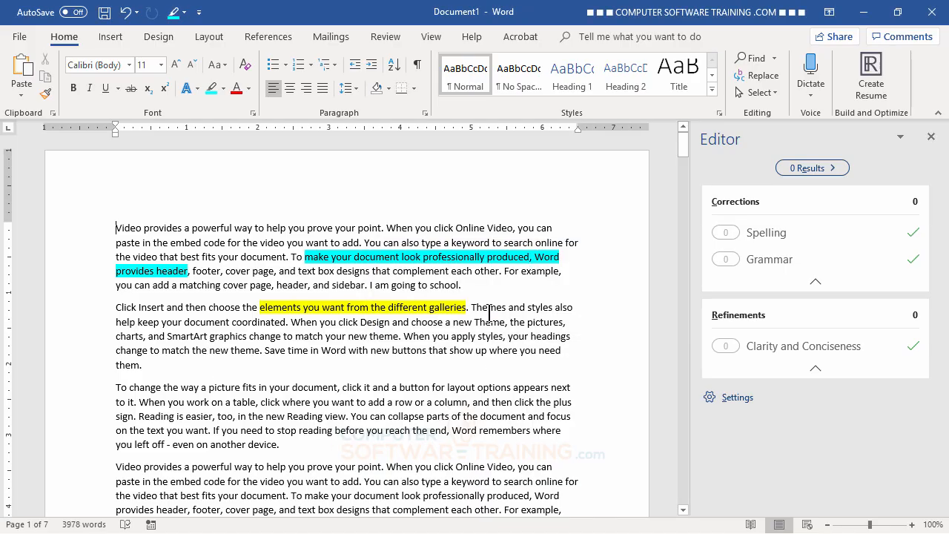
click(931, 137)
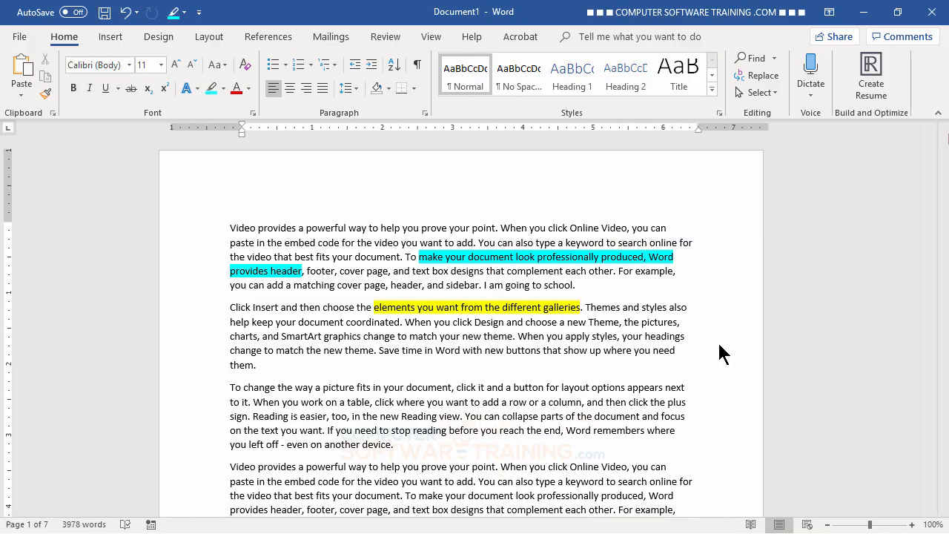
Add the sentence "I are going too the store." at the end of the second paragraph, followed by a new empty paragraph.
click(289, 366)
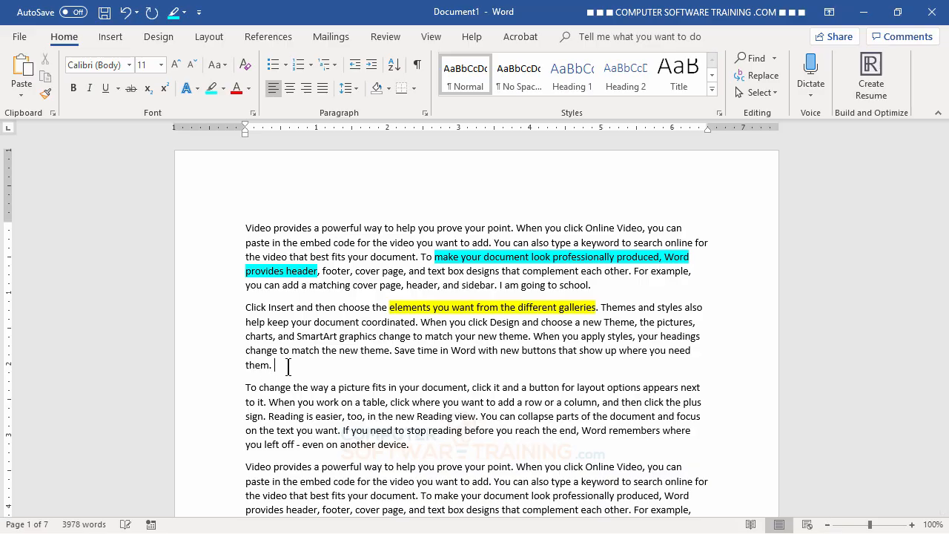
text(I are going too th)
text(e store.)
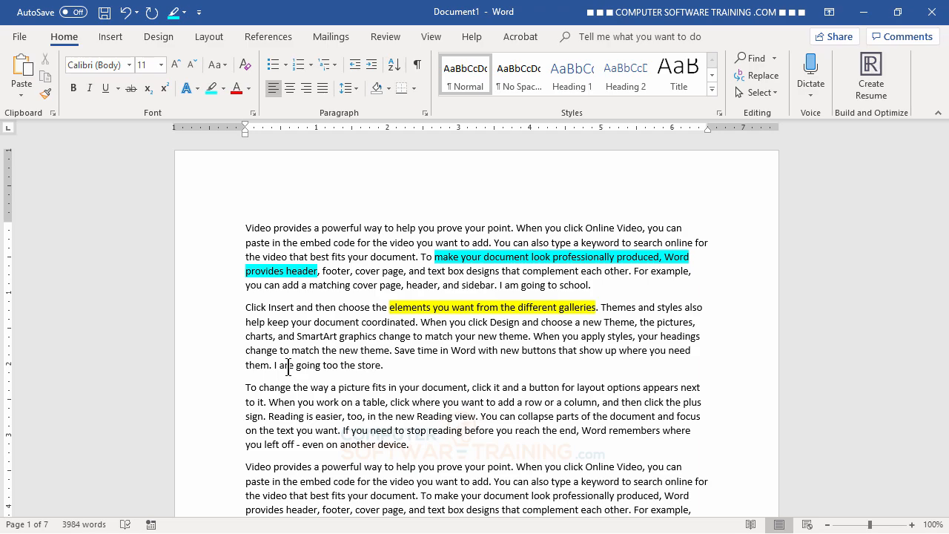
key(Return)
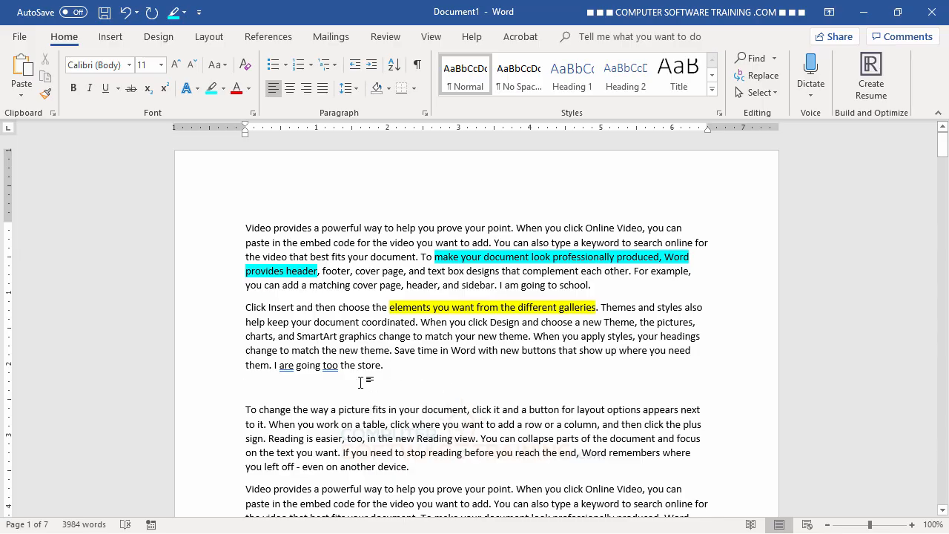
View the grammar suggestions for the flagged words "are" and "too" in the new sentence without applying them.
right_click(285, 367)
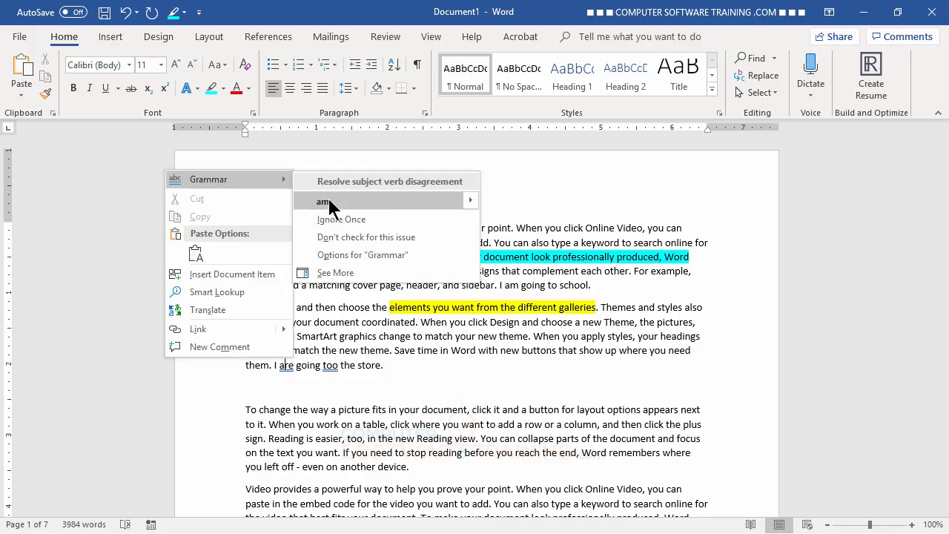
click(340, 442)
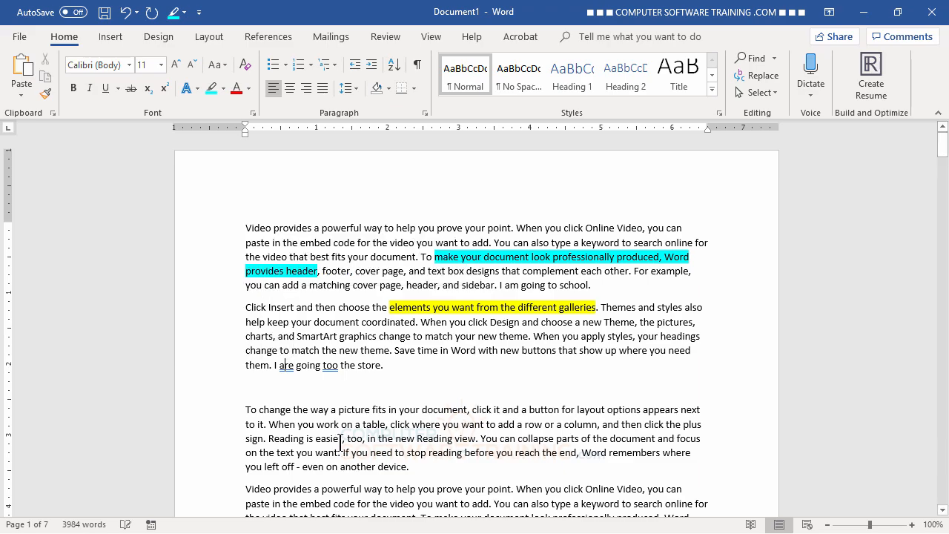
right_click(329, 366)
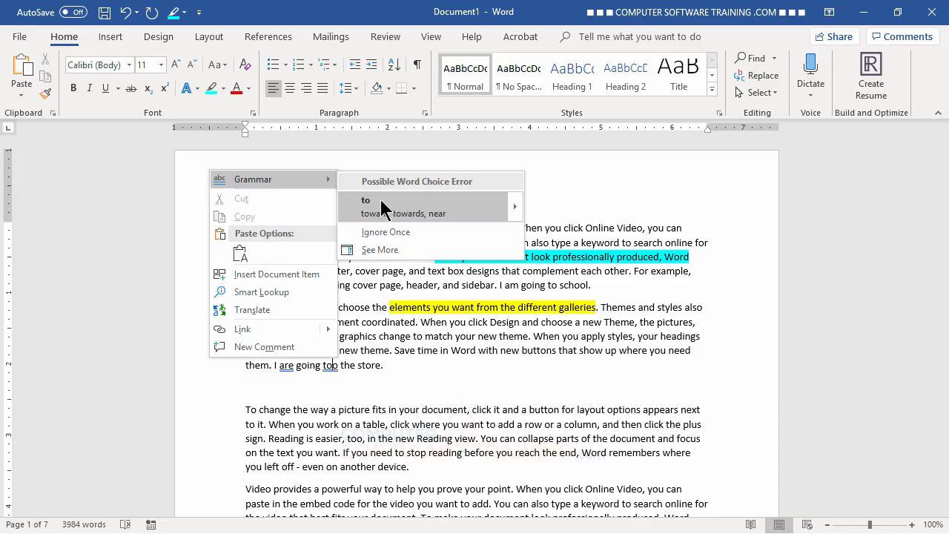
click(395, 424)
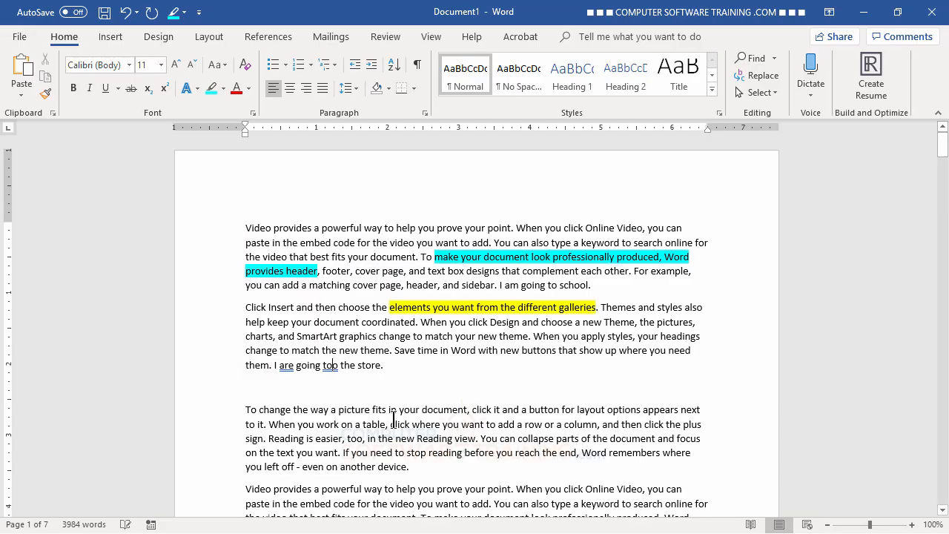
Correct "too" to "to" and "are" to "am" with the Editor's grammar suggestions, and close the Editor.
click(126, 524)
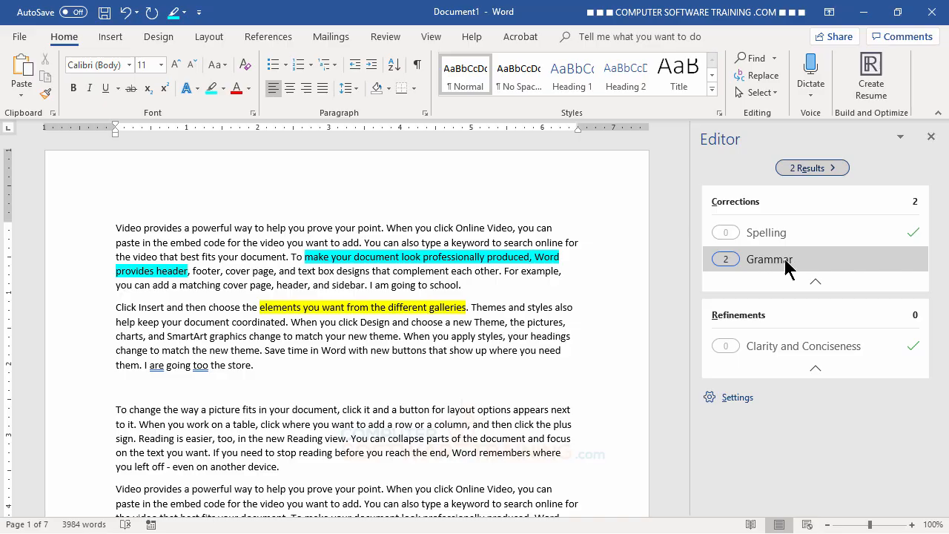
click(768, 265)
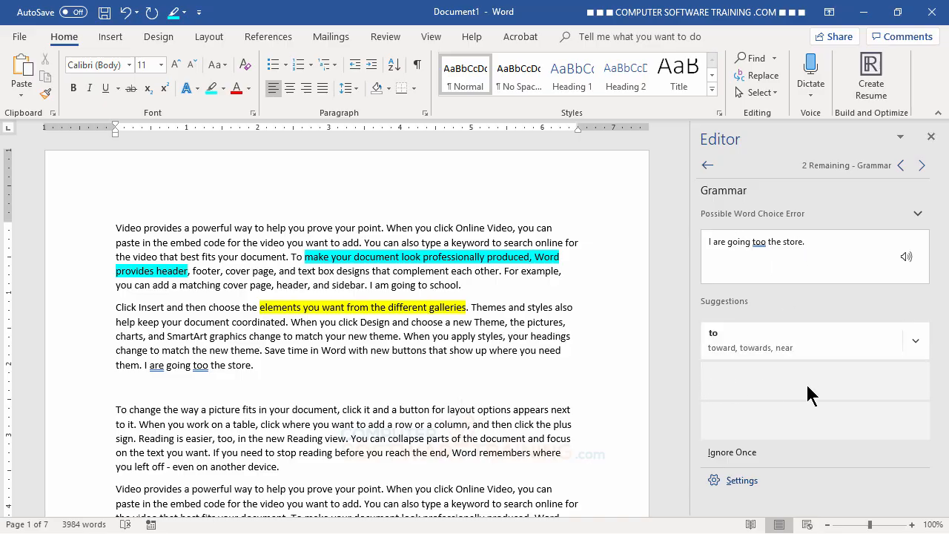
click(736, 349)
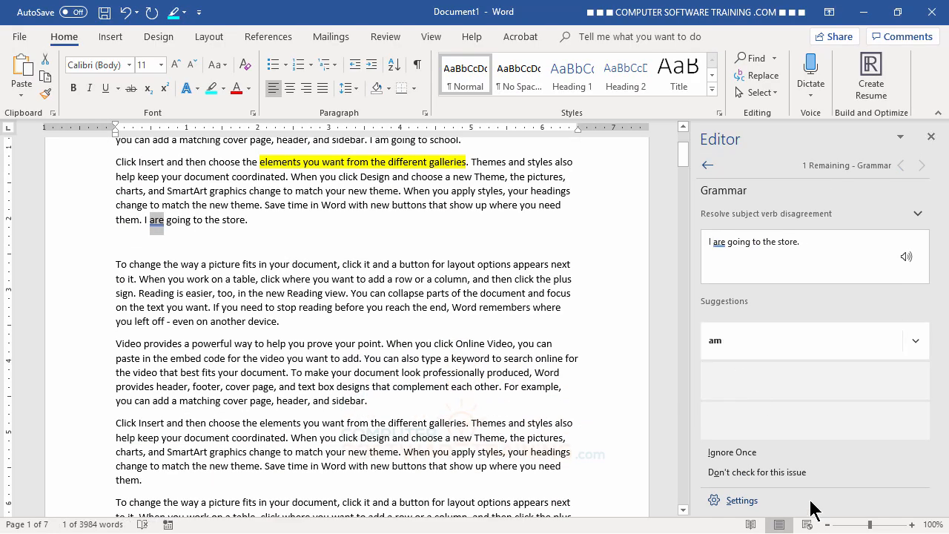
click(764, 333)
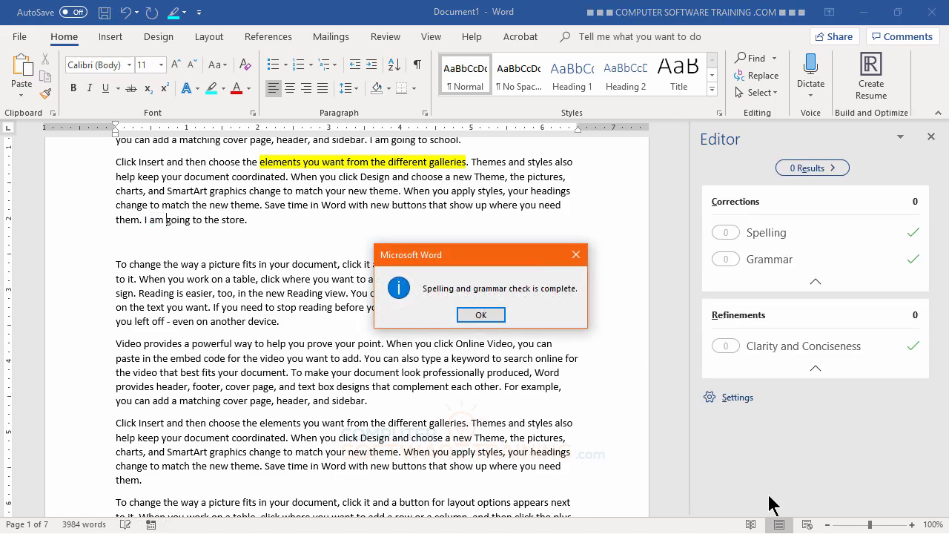
click(481, 315)
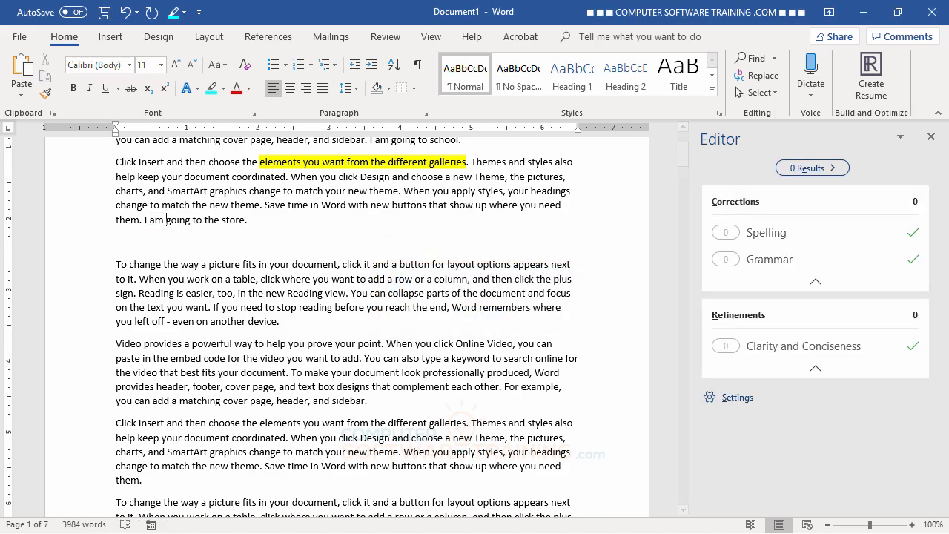
click(932, 137)
View the document in Read Mode from its beginning, browse its screens forward and back, and return to Print Layout.
scroll(482, 367, up, 2)
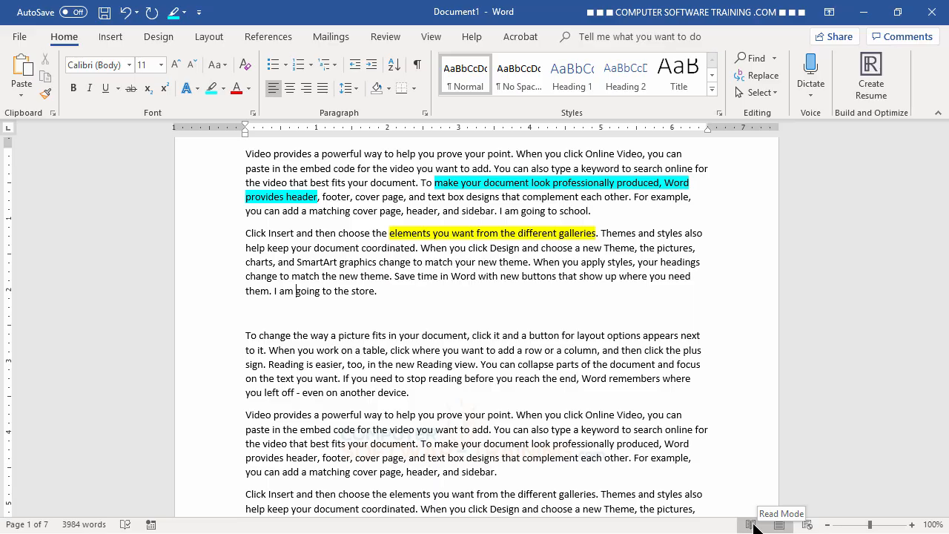
key(ctrl+Home)
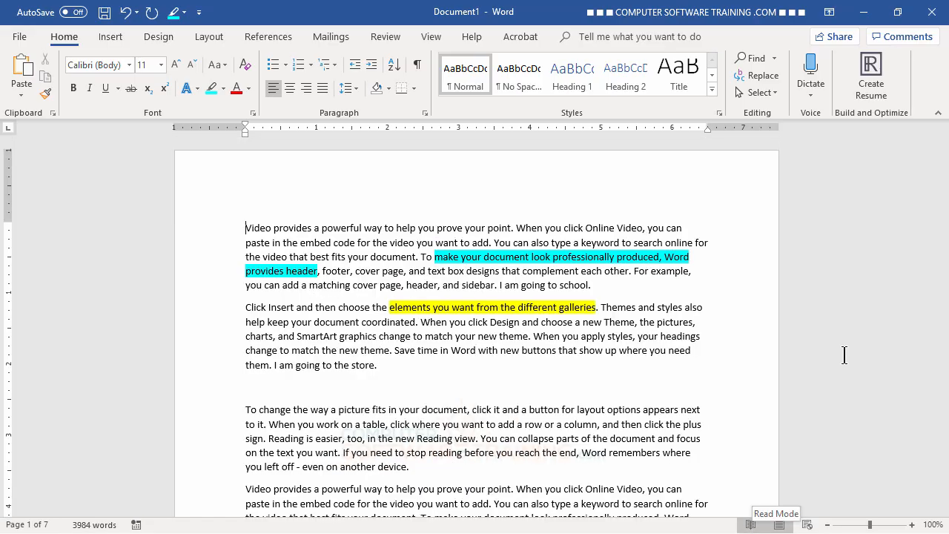
click(752, 525)
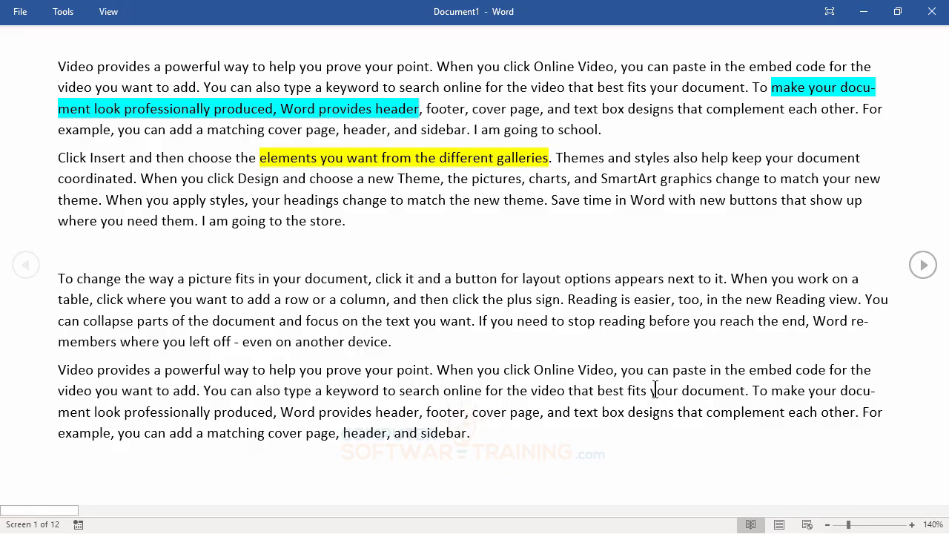
scroll(599, 319, down, 1)
scroll(592, 250, down, 1)
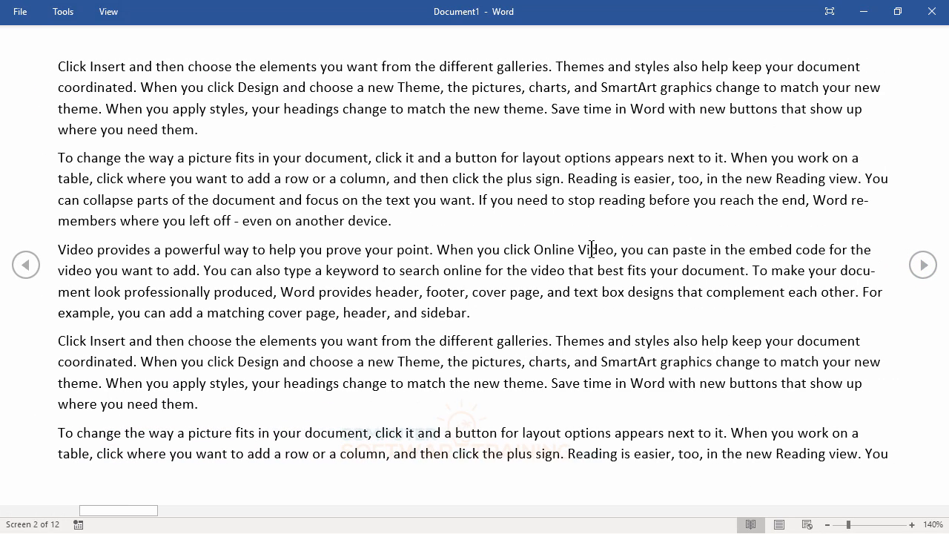
scroll(591, 250, down, 2)
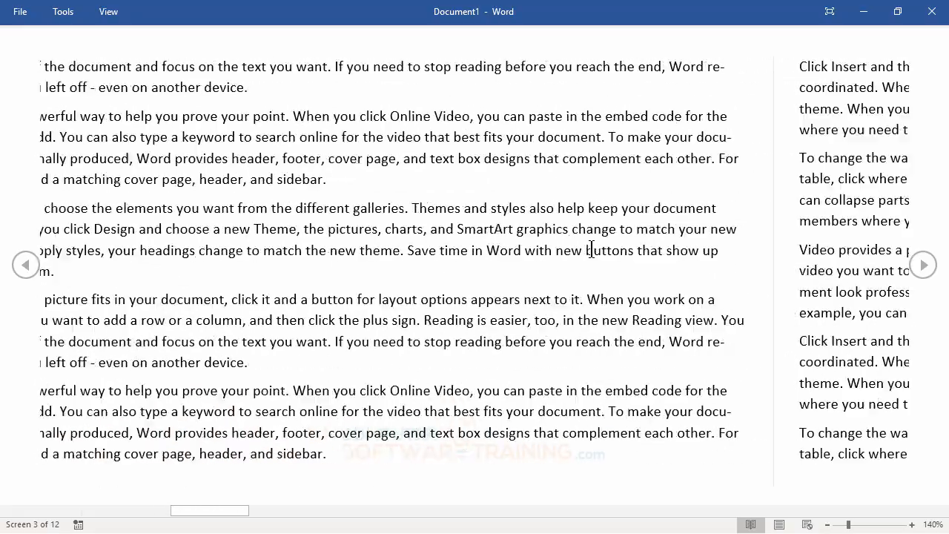
scroll(591, 250, down, 2)
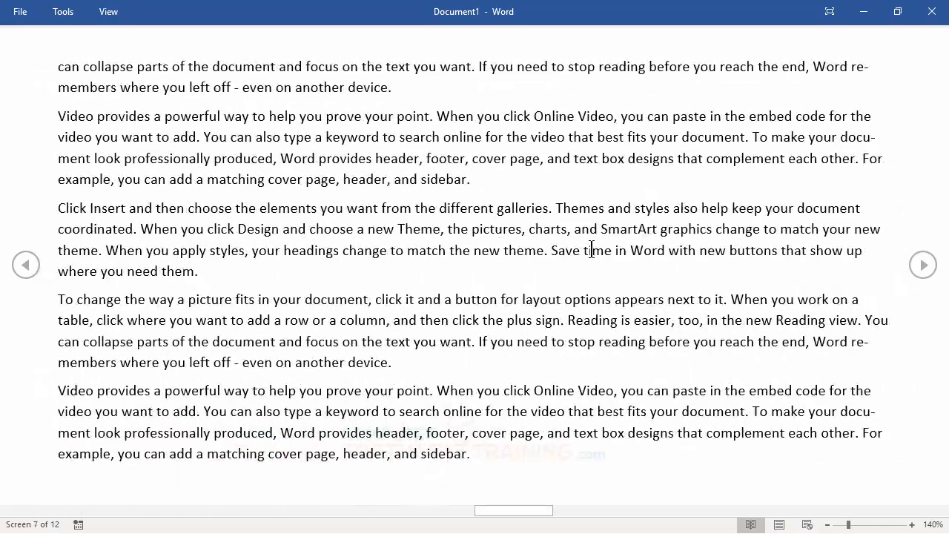
scroll(592, 250, up, 5)
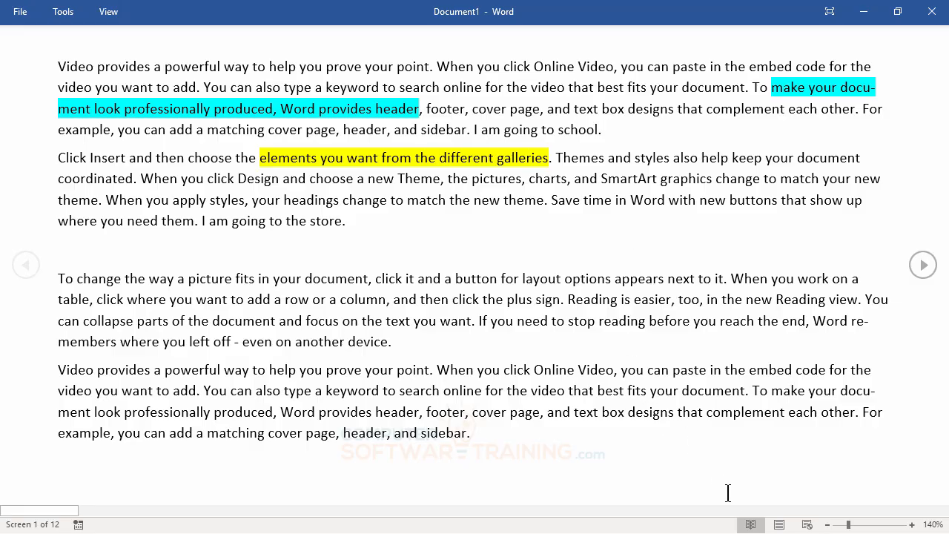
click(779, 525)
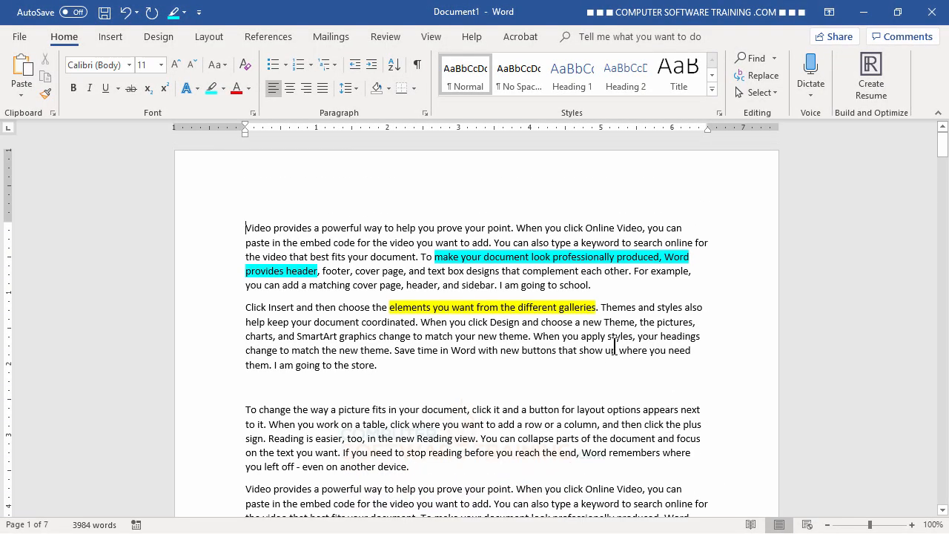
View the document in Web Layout, browse down and back up, and return to Print Layout.
click(808, 526)
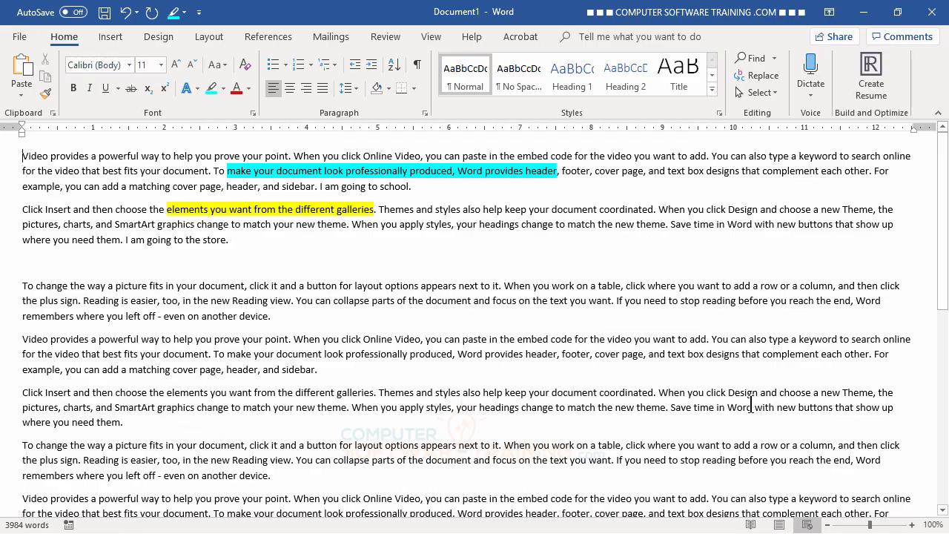
scroll(749, 405, down, 3)
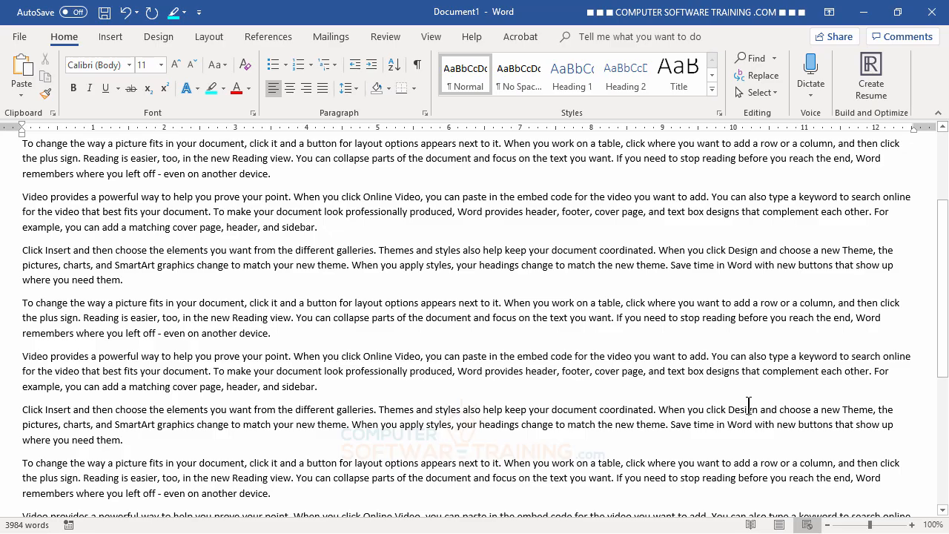
scroll(747, 405, up, 3)
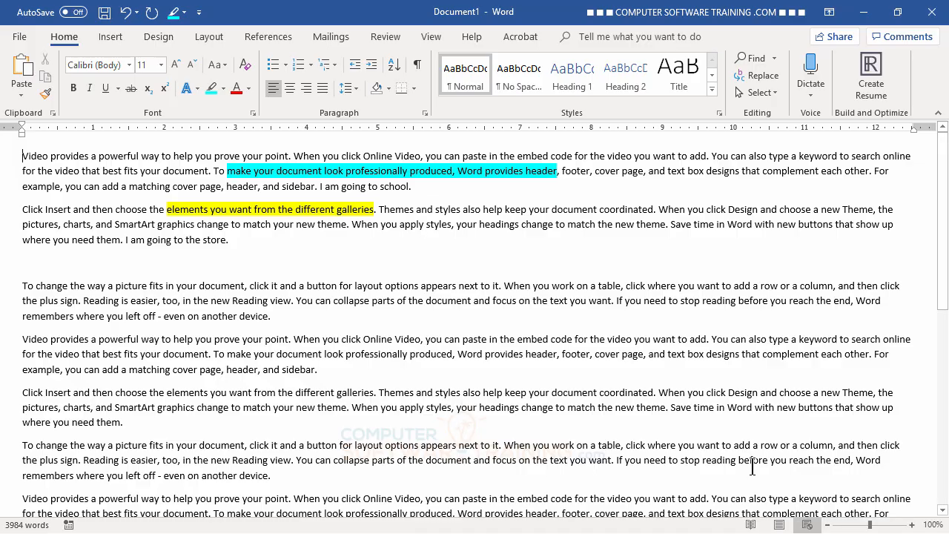
click(779, 525)
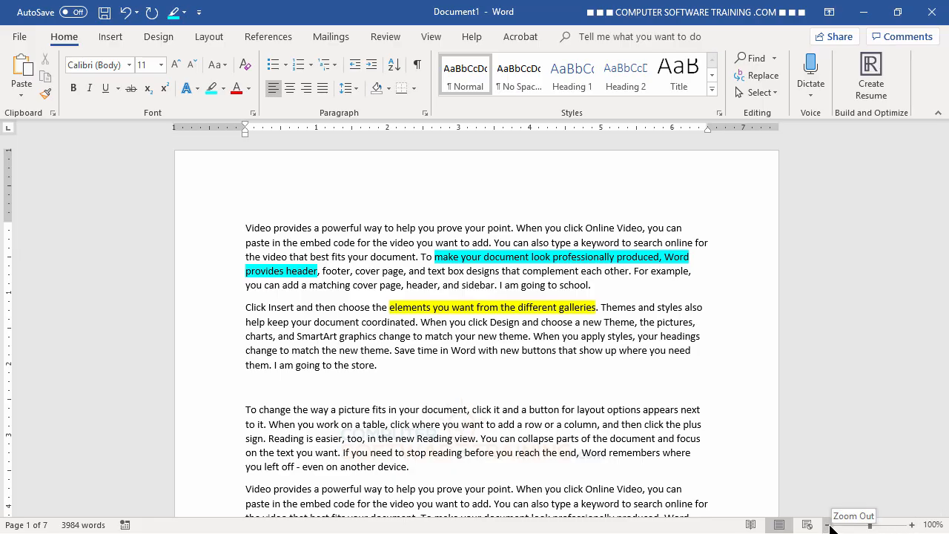
Zoom in on the document in fixed increments, and zoom back out to 110%.
click(912, 525)
click(912, 525)
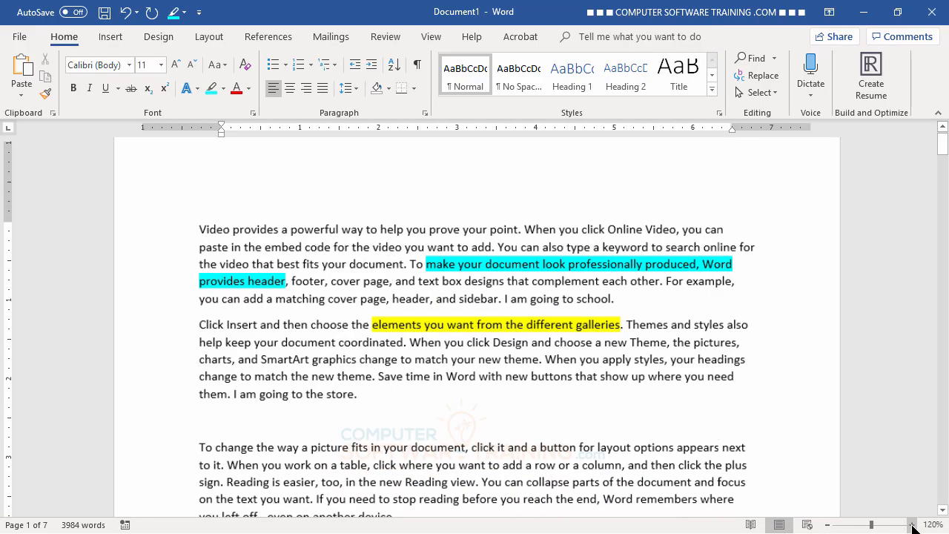
click(913, 525)
click(828, 525)
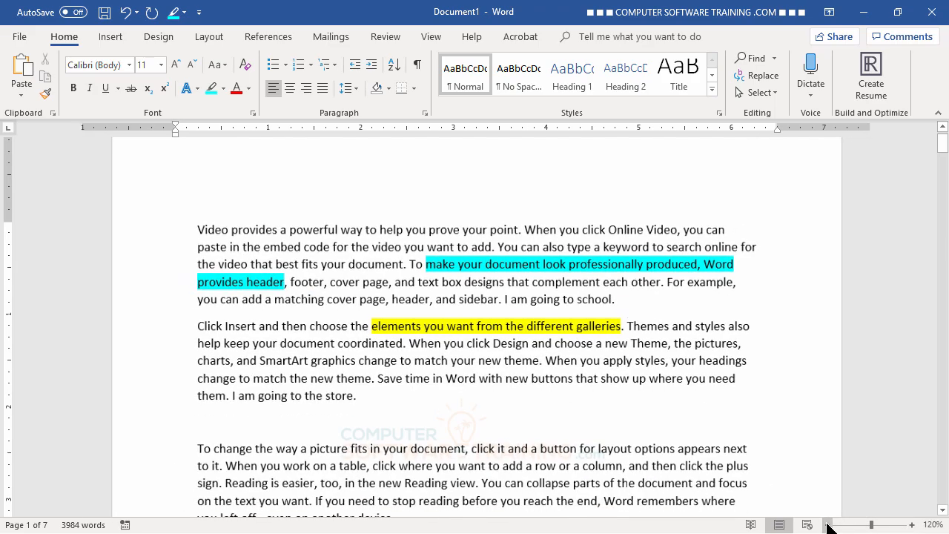
click(827, 524)
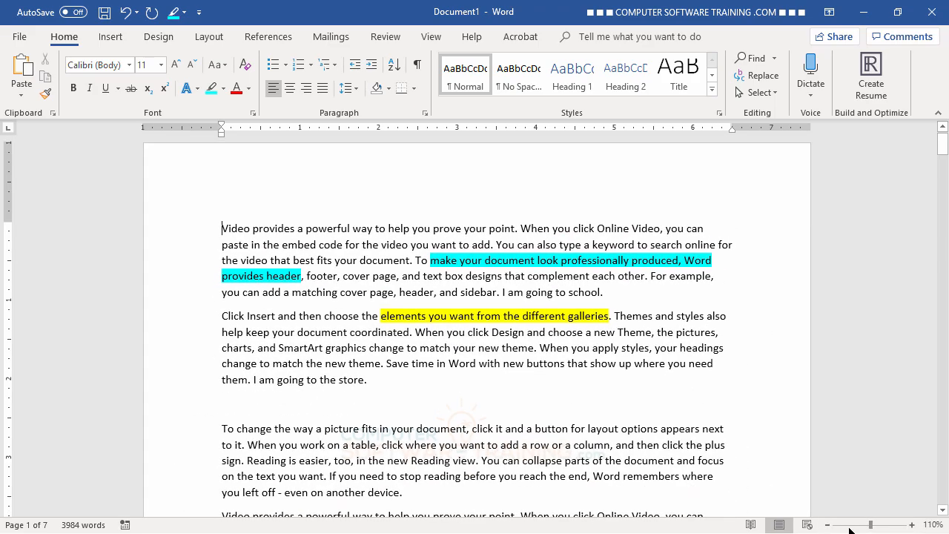
Enlarge the document view to about 134%, and gradually reduce it to about 94%.
drag(874, 526, 877, 526)
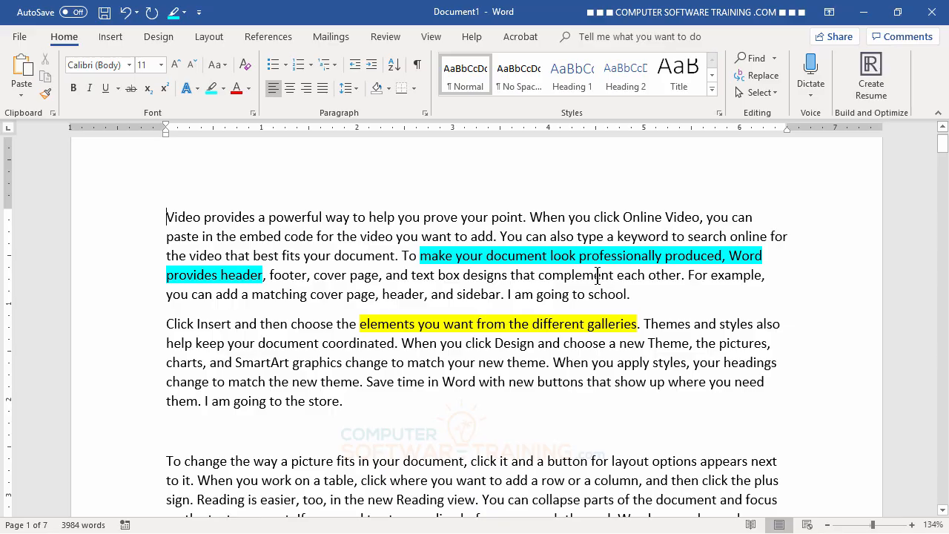
scroll(597, 276, down, 3)
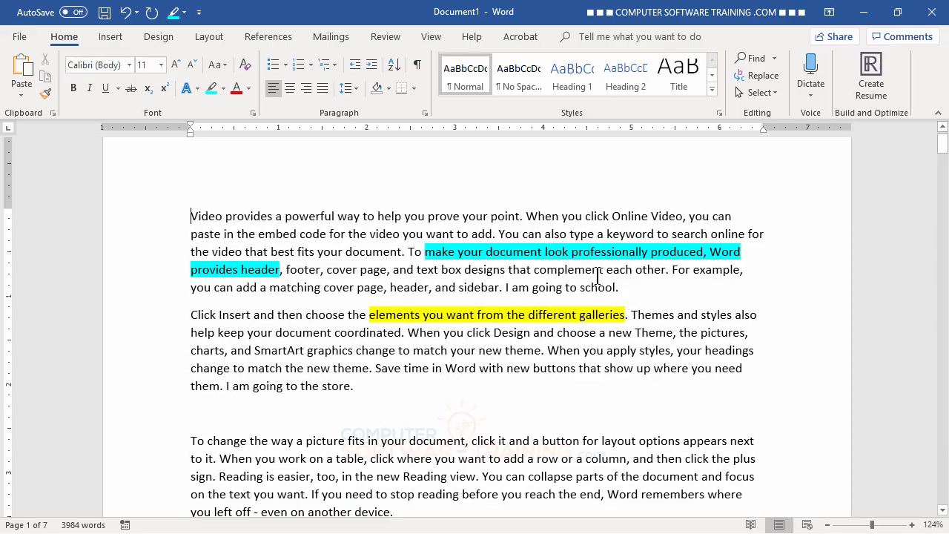
scroll(598, 276, down, 1)
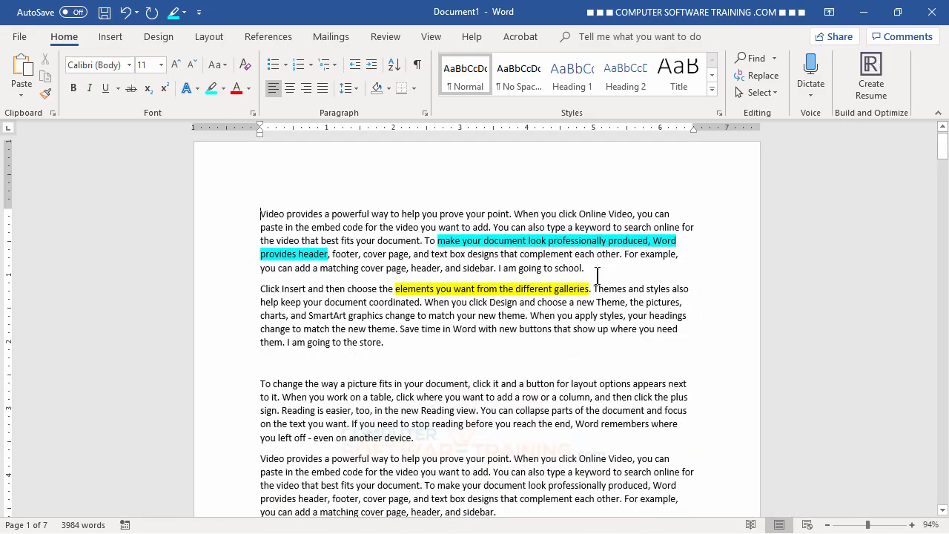
Vary the document zoom between about 74% and 124%, and shrink the view to about 24%.
scroll(597, 276, down, 2)
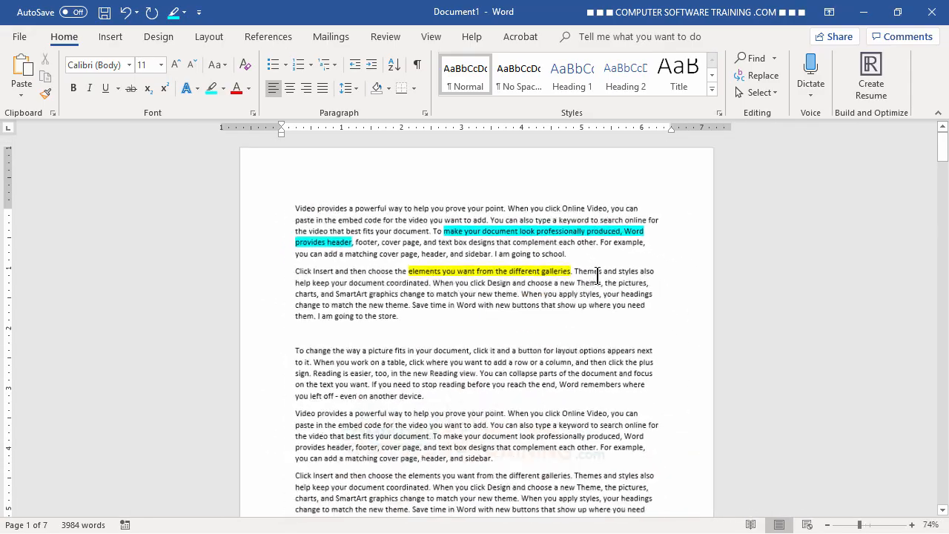
scroll(598, 276, up, 3)
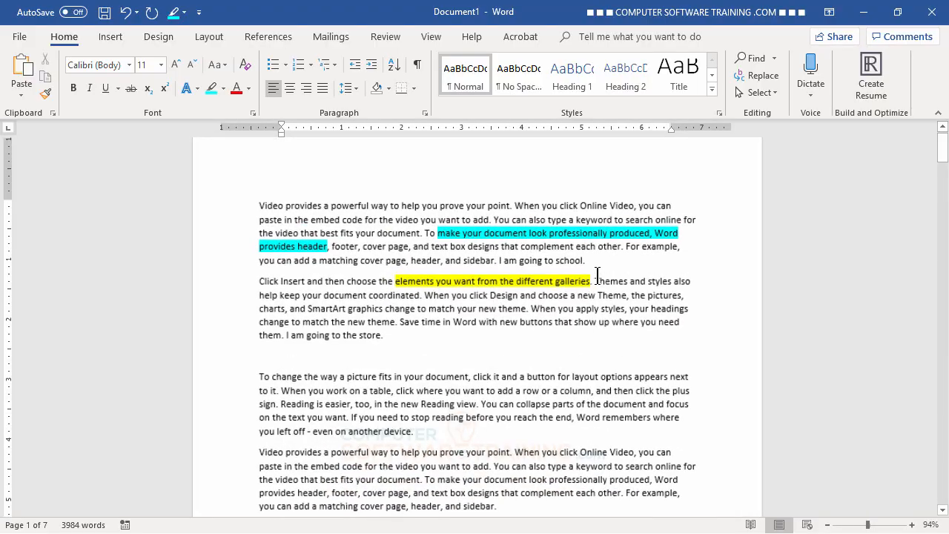
scroll(598, 276, up, 4)
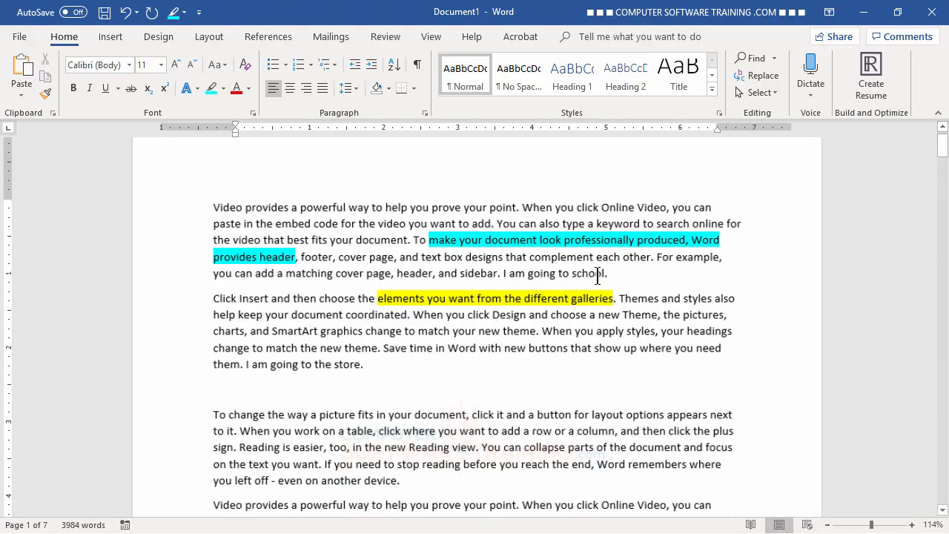
scroll(598, 276, down, 5)
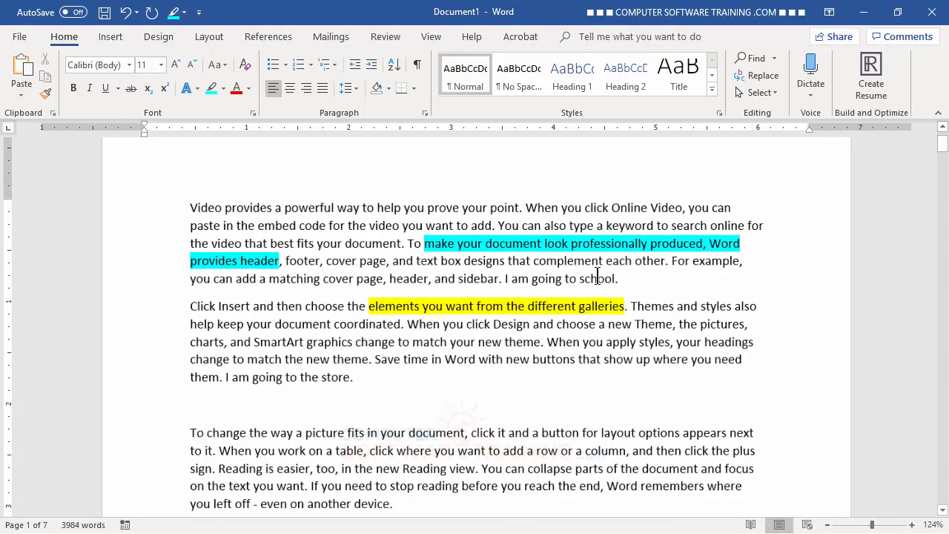
scroll(598, 280, down, 4)
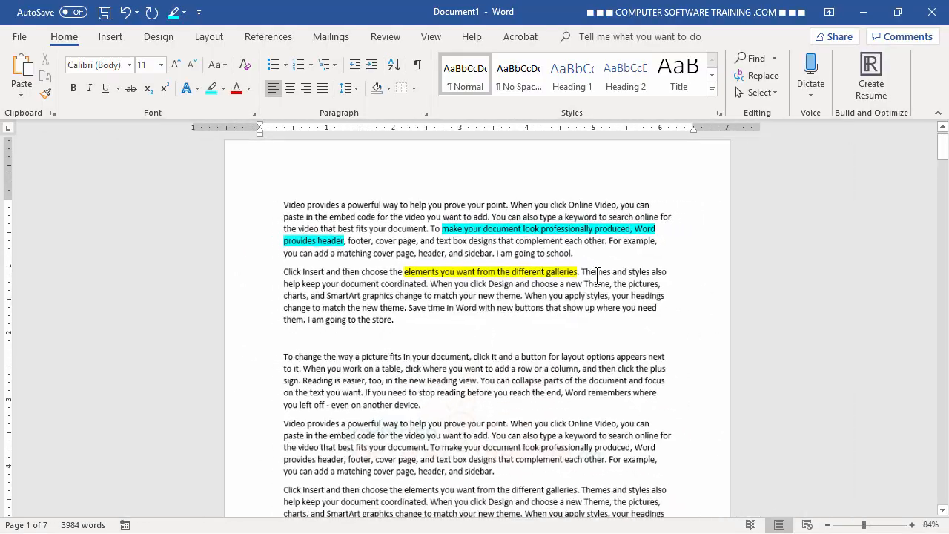
scroll(598, 276, down, 3)
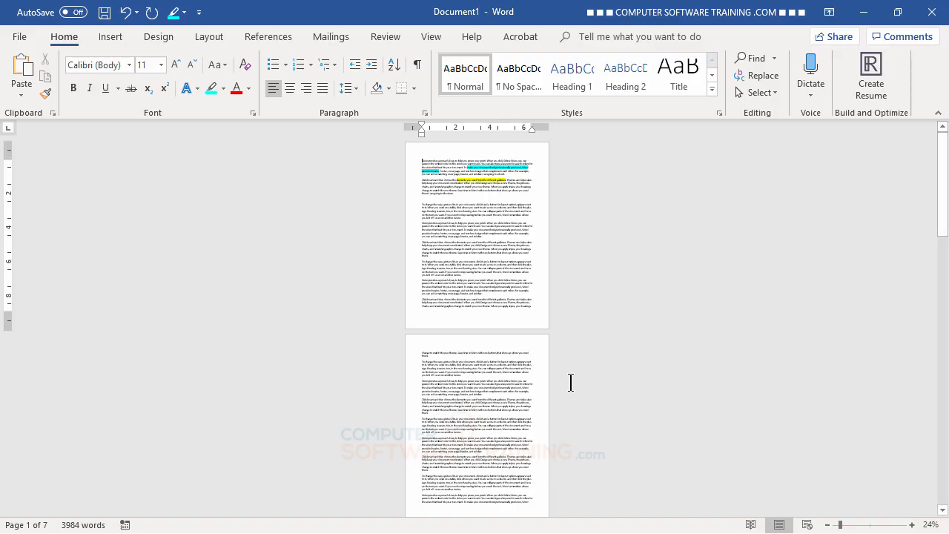
Display multiple pages side by side, and enlarge the view in fixed increments to 100%.
click(426, 42)
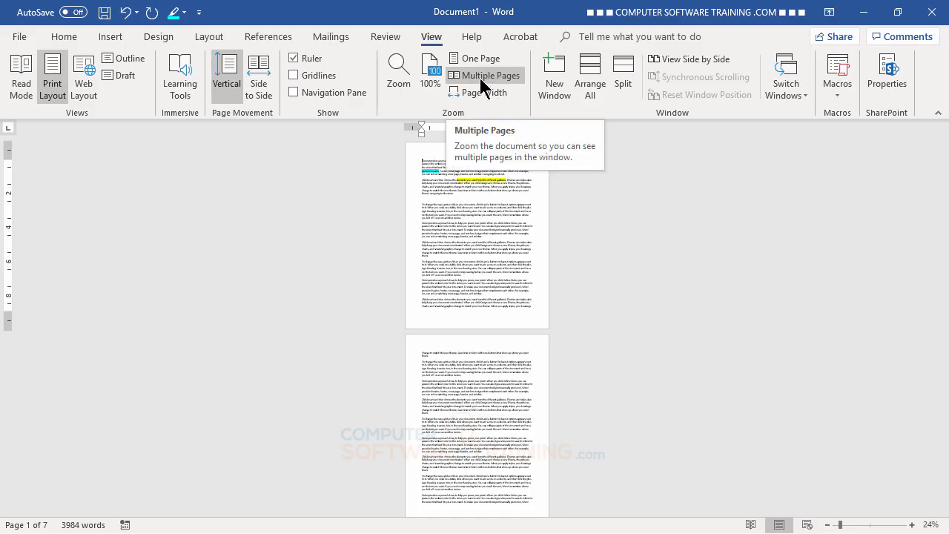
click(480, 78)
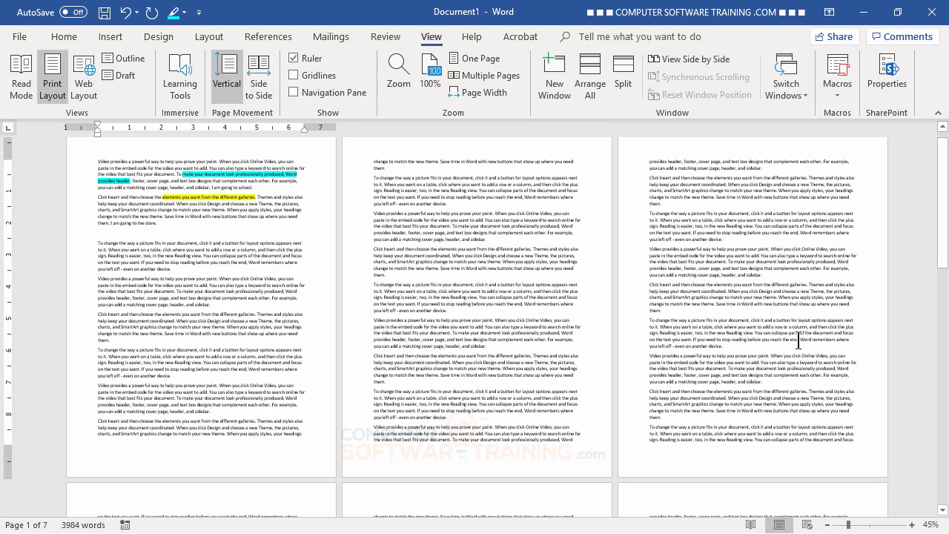
click(913, 526)
click(913, 525)
click(912, 525)
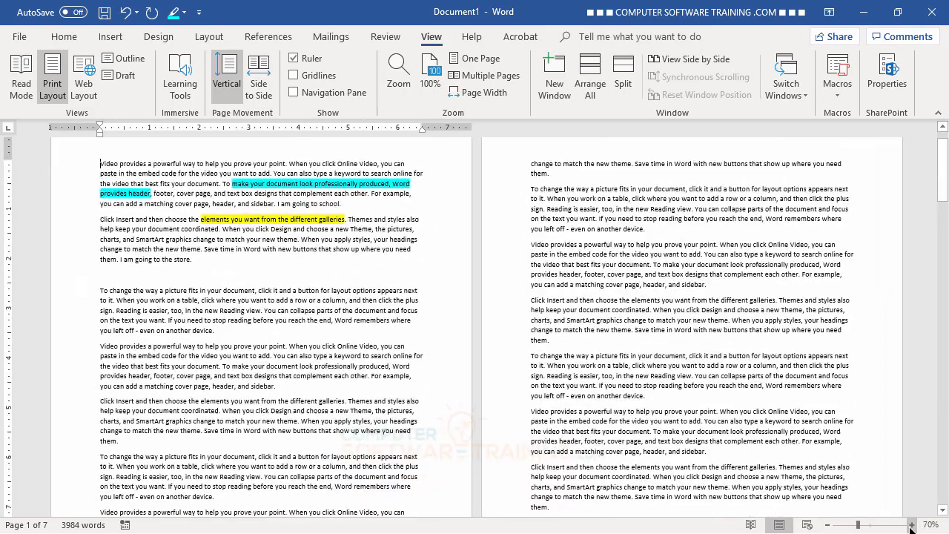
click(913, 525)
click(913, 525)
click(912, 525)
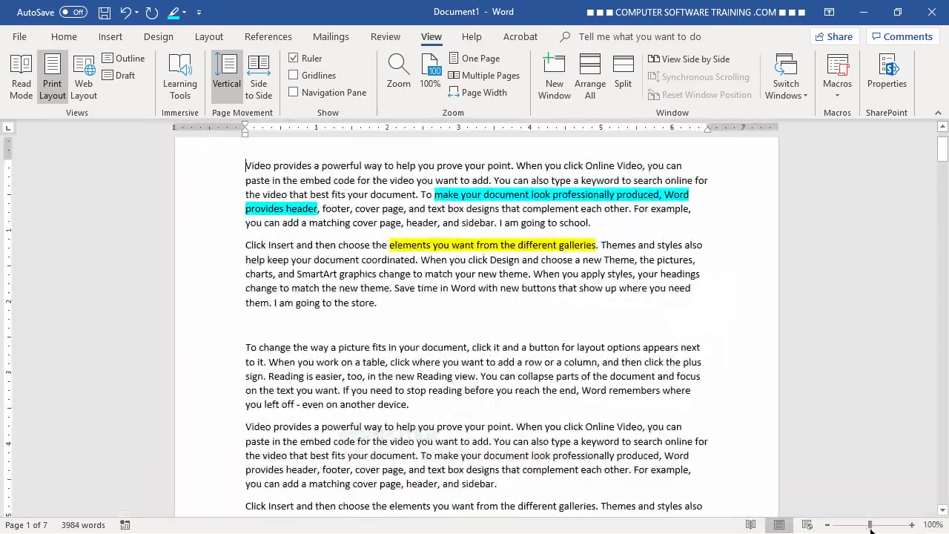
Reduce the zoom in fixed increments to 40%, and adjust it to about 45% to show three pages across.
click(828, 525)
click(827, 525)
click(827, 525)
click(828, 526)
click(828, 525)
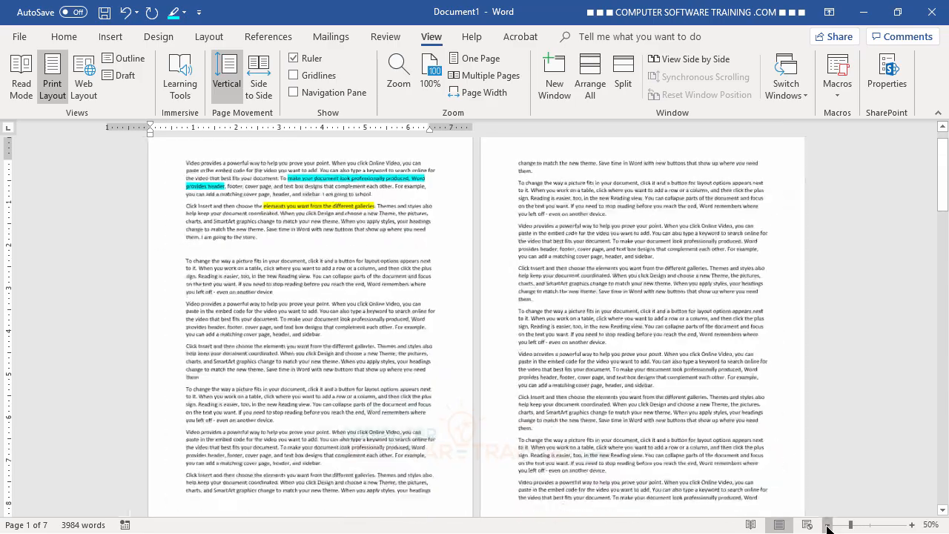
click(827, 526)
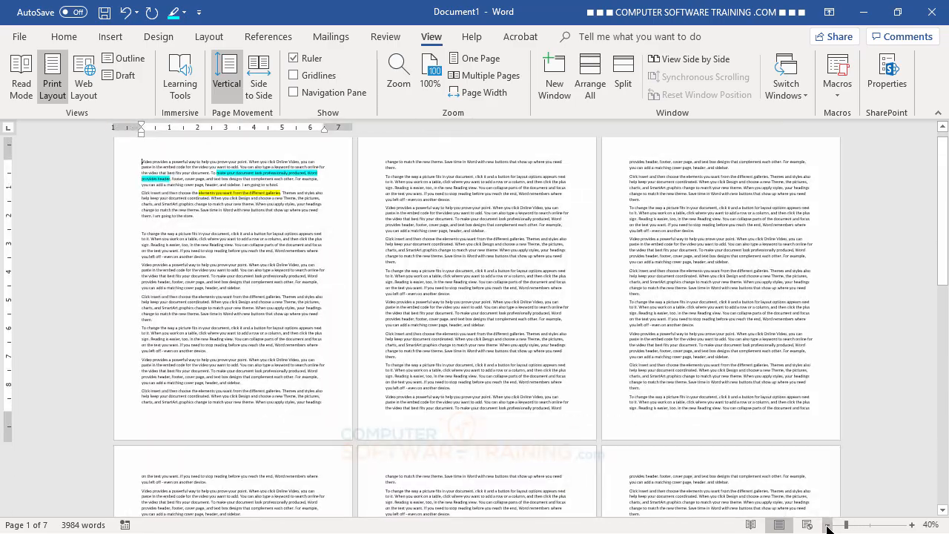
click(913, 525)
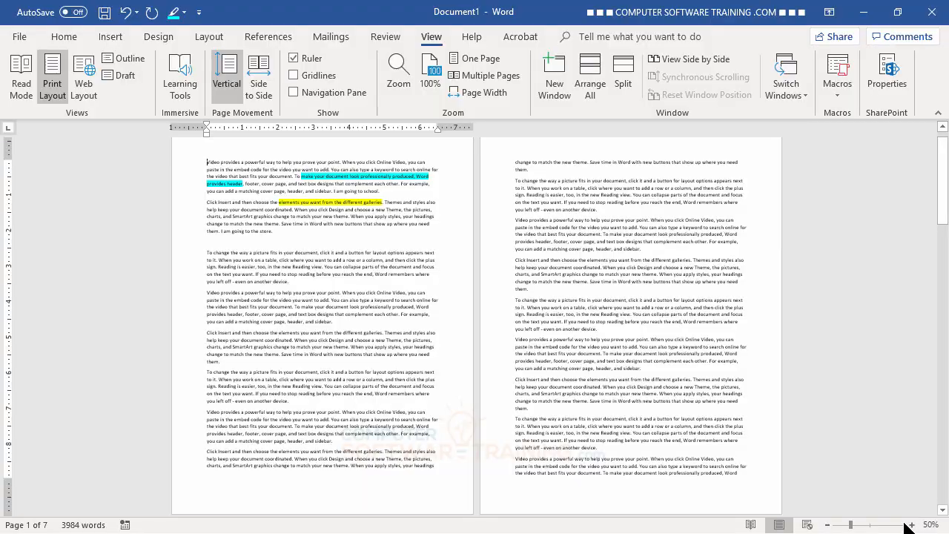
drag(852, 528, 848, 529)
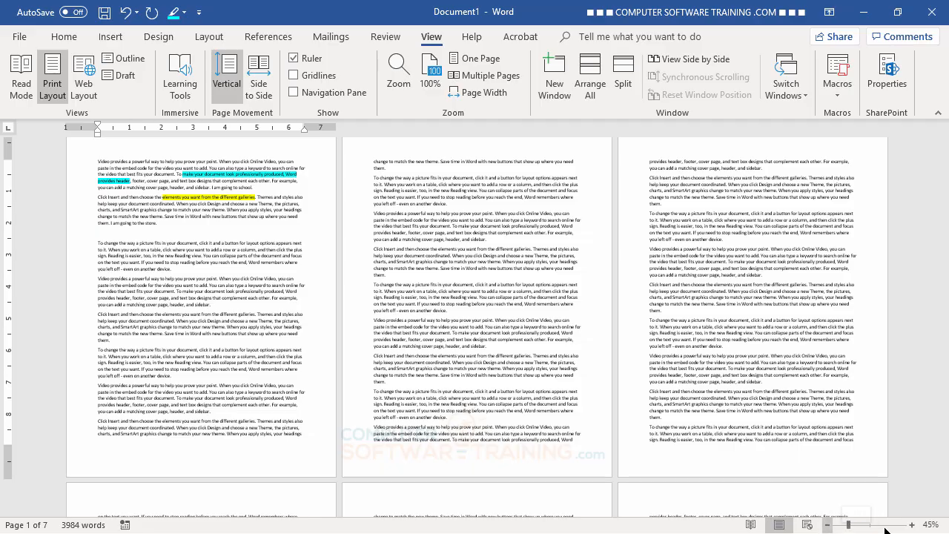
Enlarge the view in fixed increments to 120%, and show the beginning of the document.
click(912, 525)
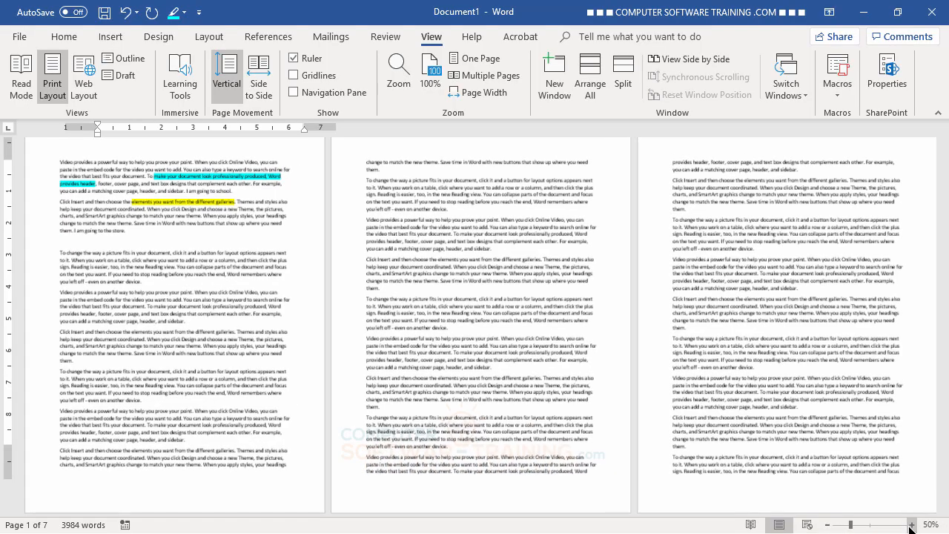
click(912, 525)
click(912, 525)
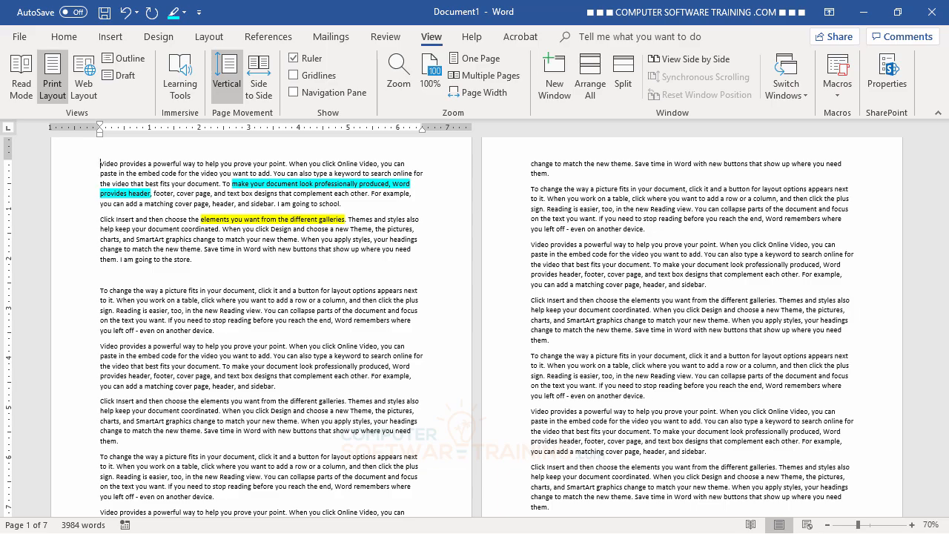
click(913, 526)
click(913, 526)
click(913, 526)
click(913, 526)
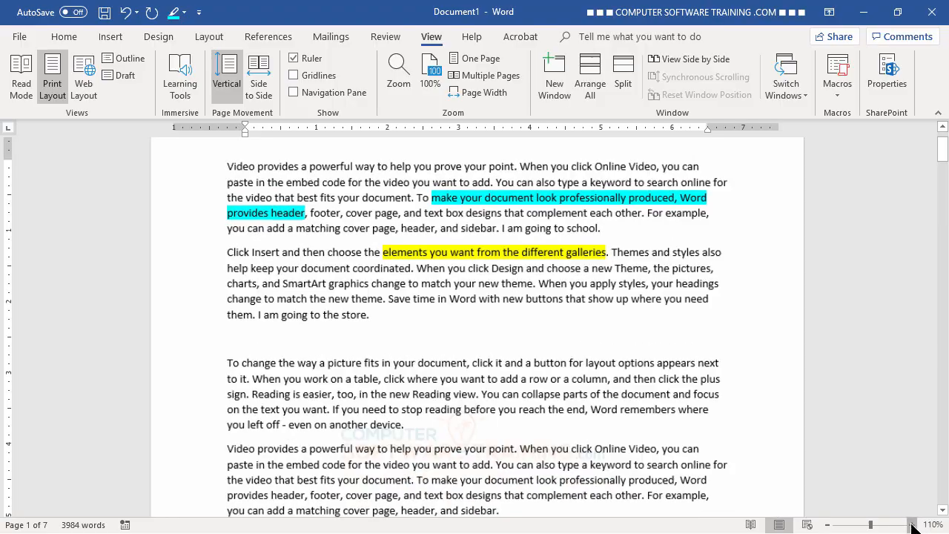
click(913, 526)
scroll(807, 452, up, 2)
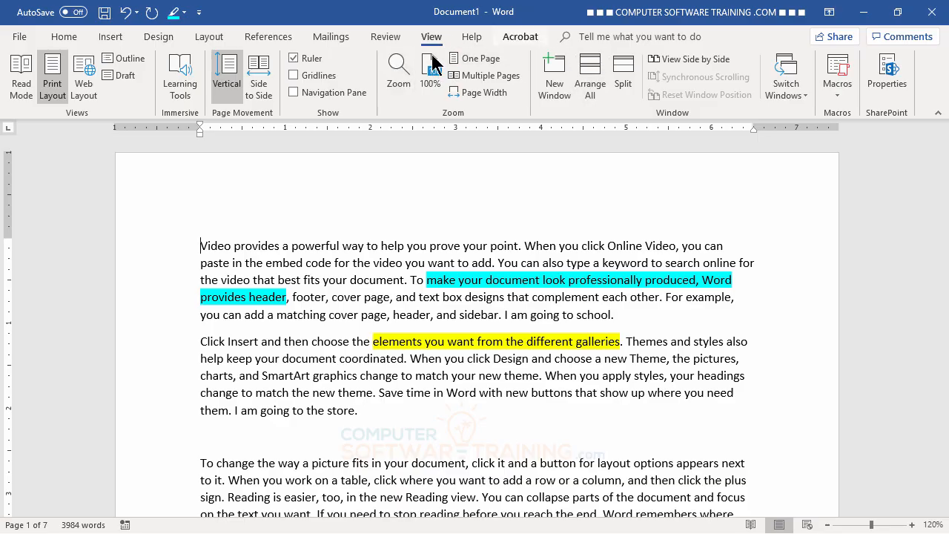
Fit one whole page in the window, and restore the document zoom to 100%.
click(481, 63)
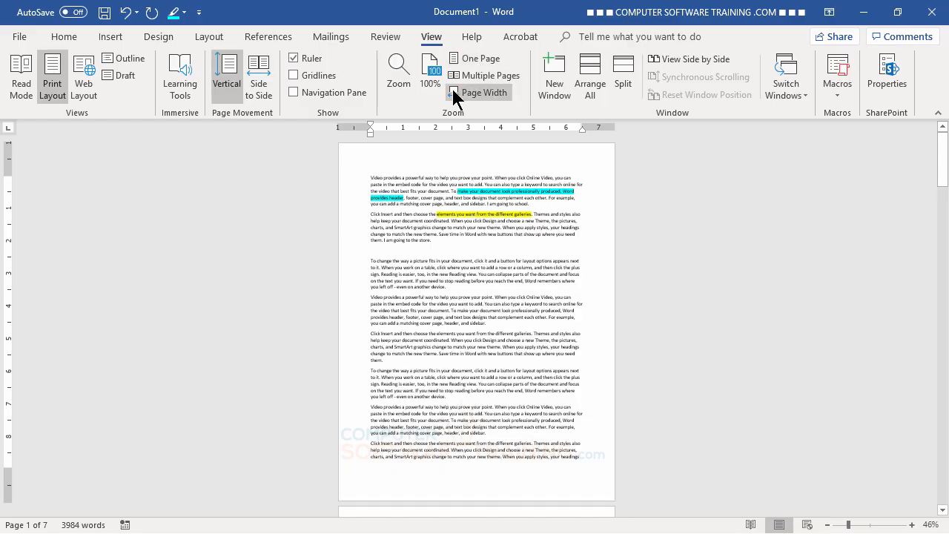
click(434, 76)
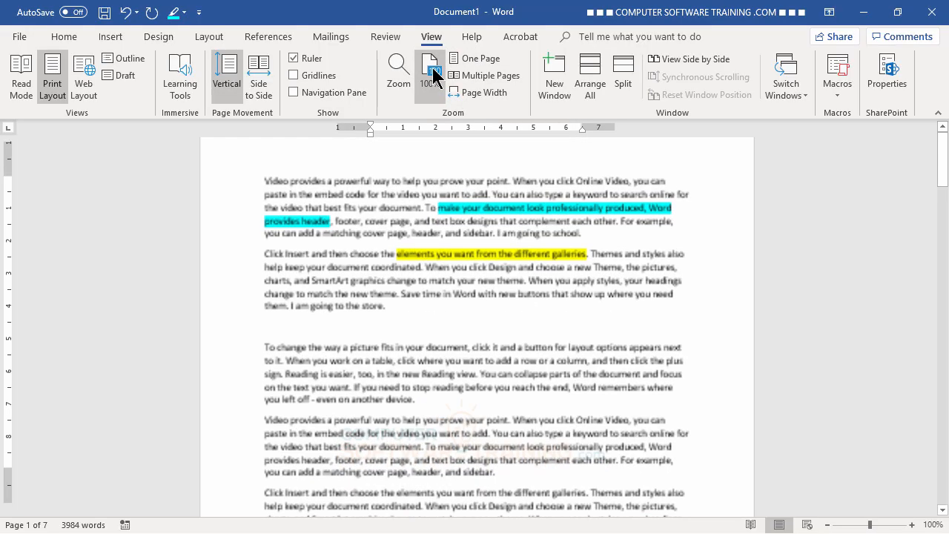